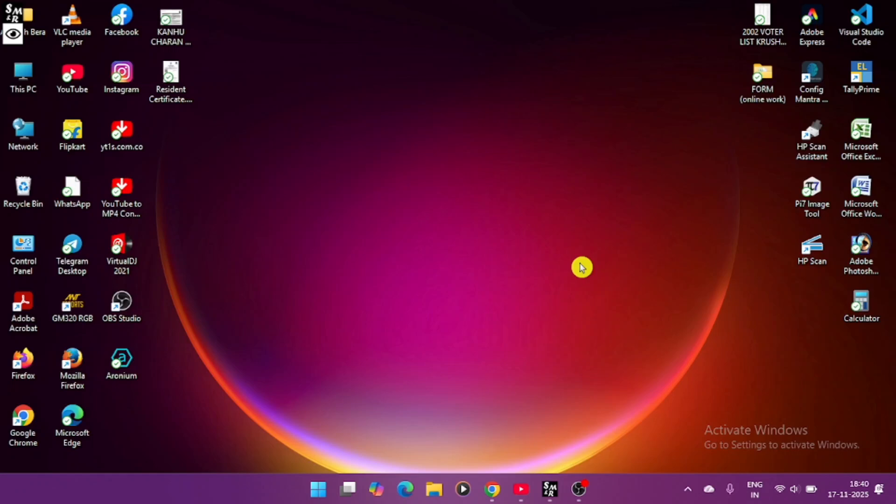
Launch Google Chrome from the taskbar on a new tab.
click(493, 490)
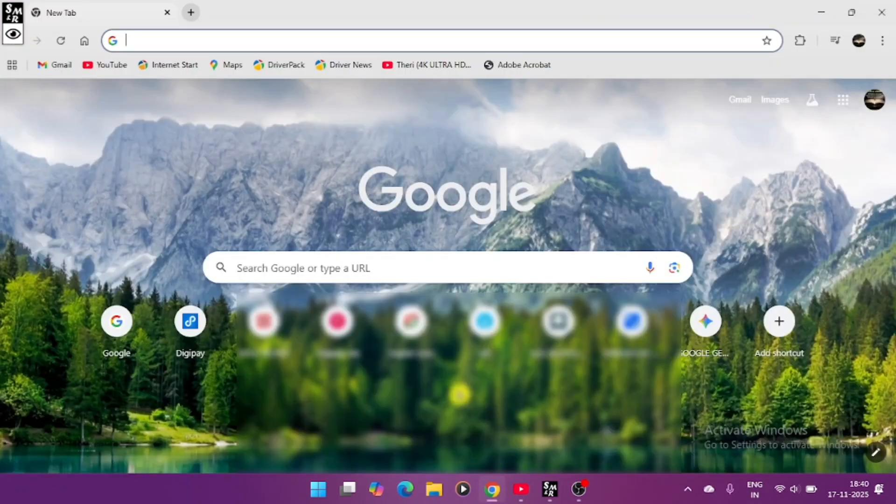
Search Google for 'voter portal' using the suggestion from typing 'vot'.
click(311, 270)
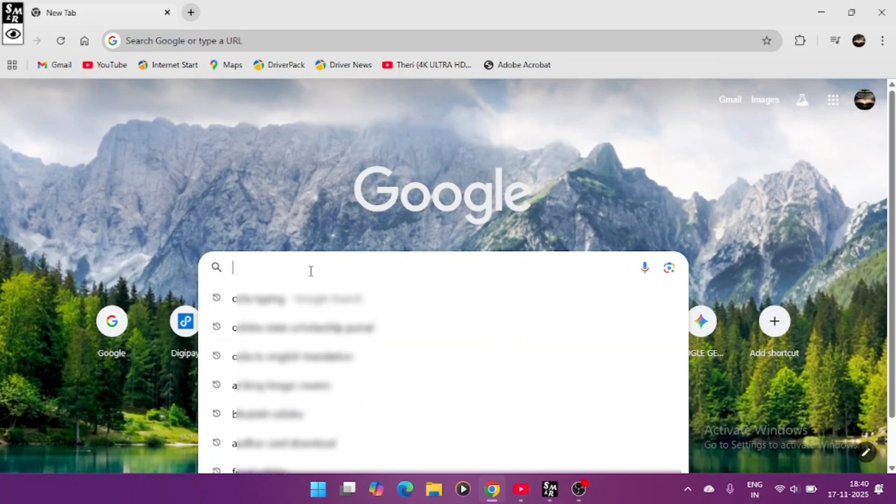
text(vot)
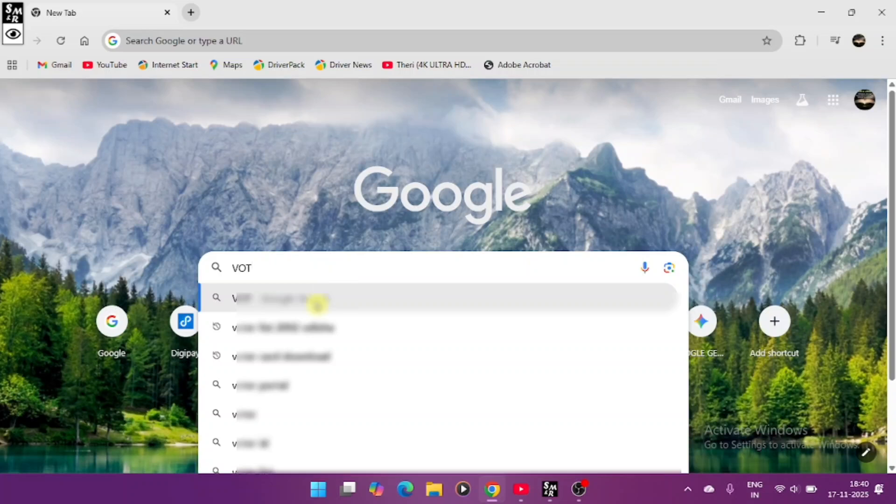
click(306, 386)
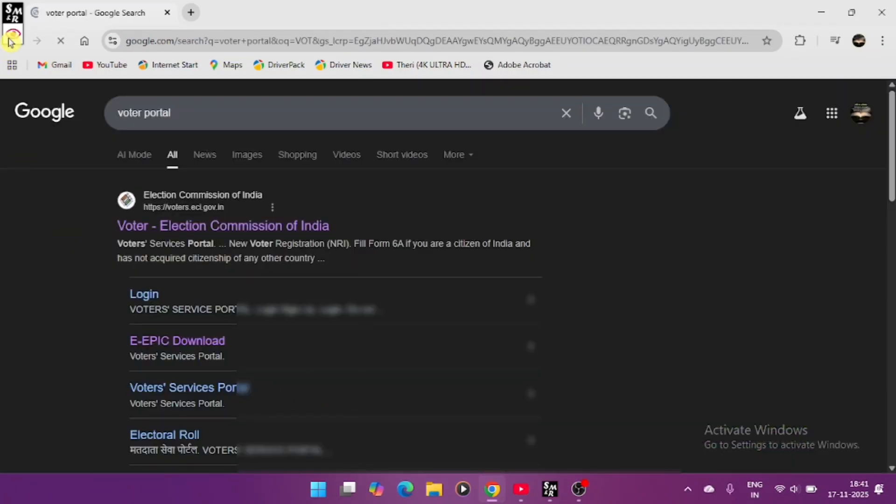
Highlight the first search result with a red annotation box, then clear it.
click(11, 35)
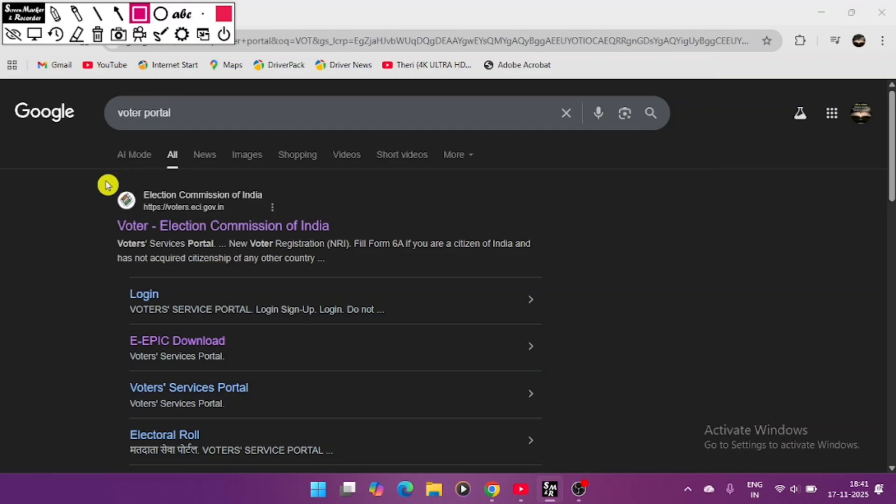
mouse_move(76, 188)
mouse_down()
mouse_move(270, 242)
mouse_move(502, 242)
mouse_up()
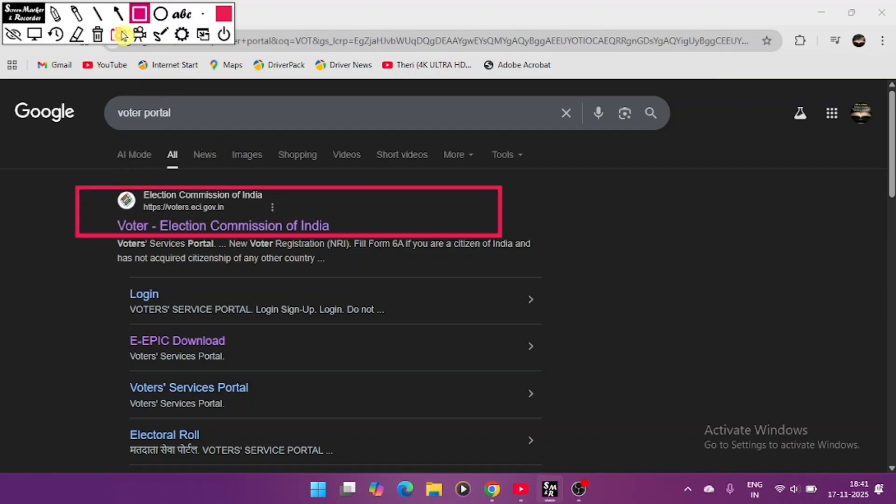
click(55, 35)
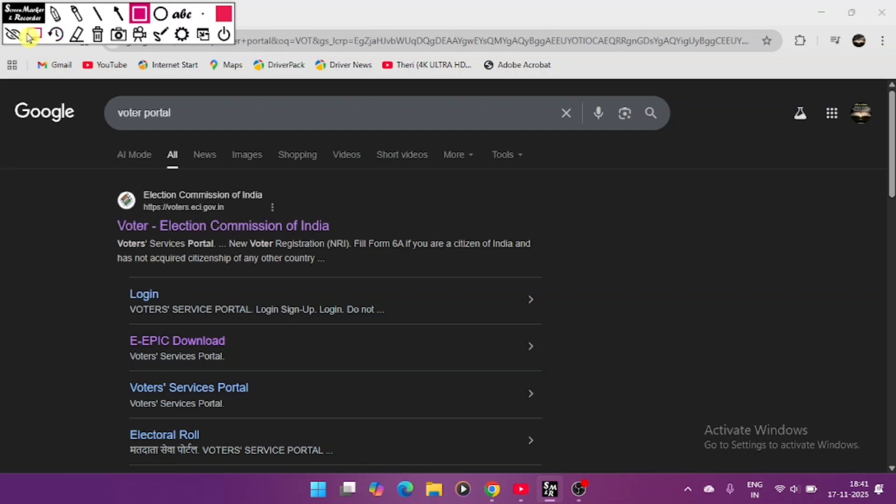
click(34, 34)
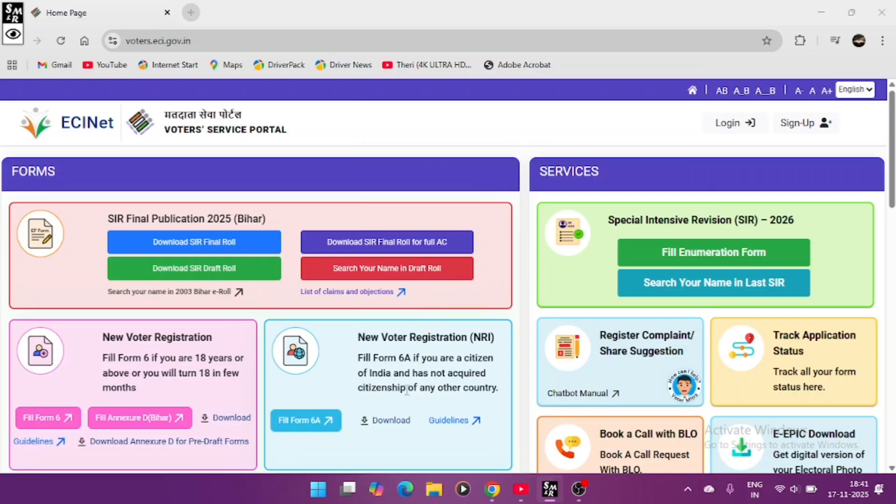
Mark the Correction Of Entries card and its Form 8 link with a red box and arrow.
scroll(417, 413, down, 5)
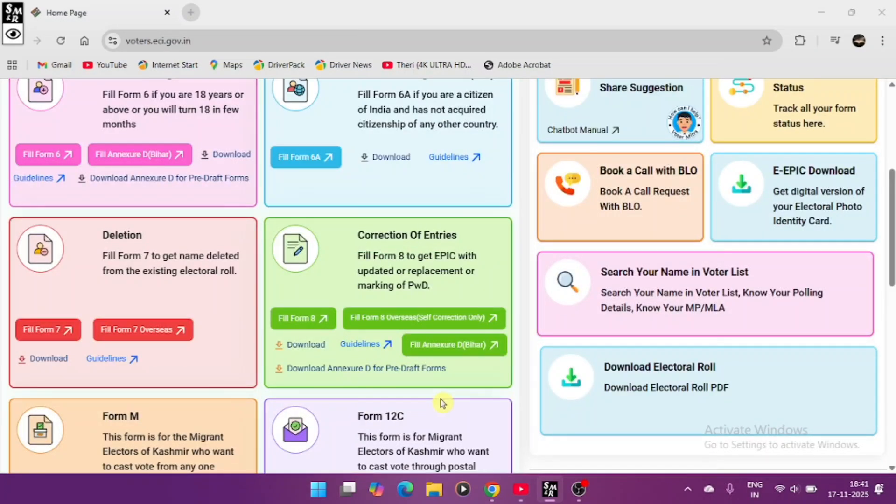
click(13, 34)
click(140, 13)
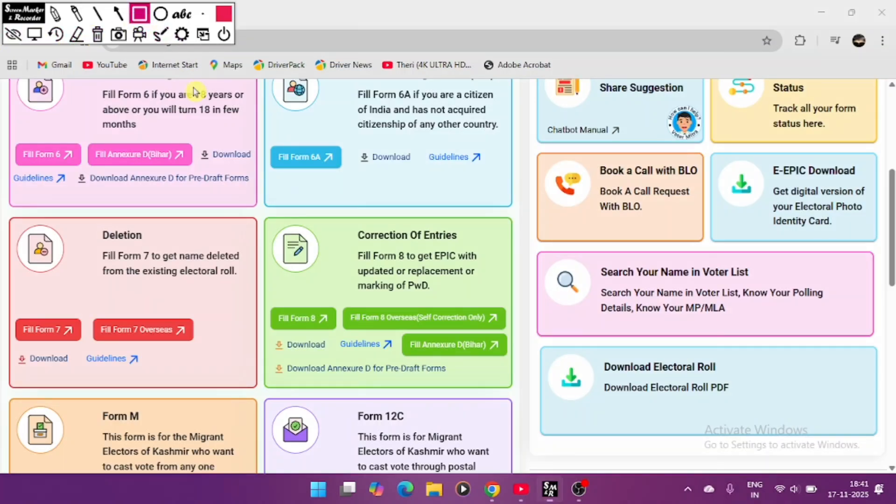
mouse_move(258, 221)
mouse_down()
mouse_move(356, 330)
mouse_move(519, 379)
mouse_up()
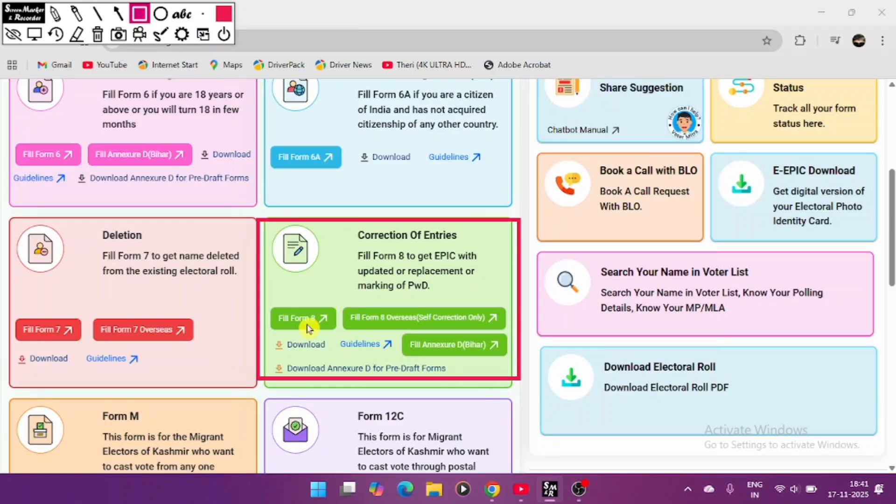
click(116, 13)
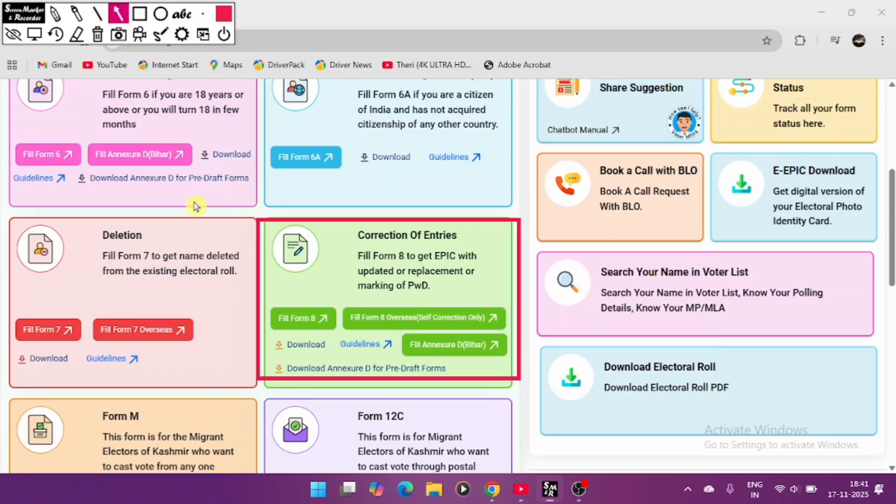
drag(276, 367, 303, 318)
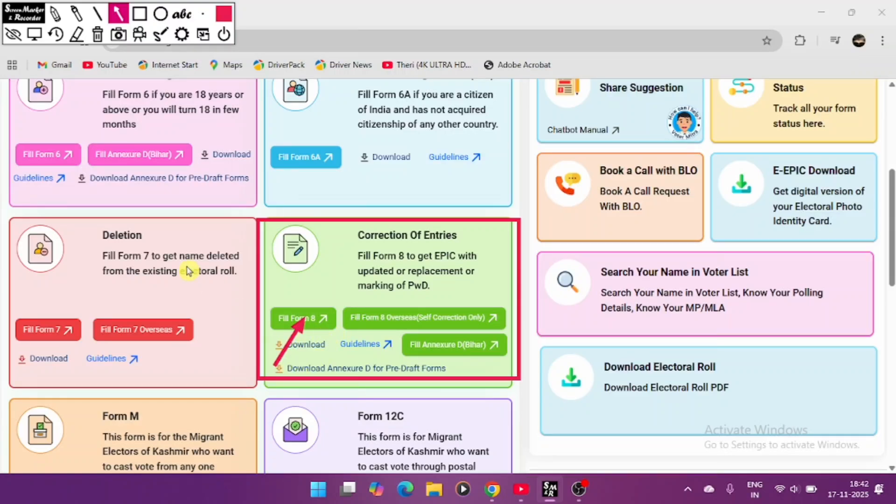
Clear the annotations and choose Fill Form 8 for Correction Of Entries.
click(97, 35)
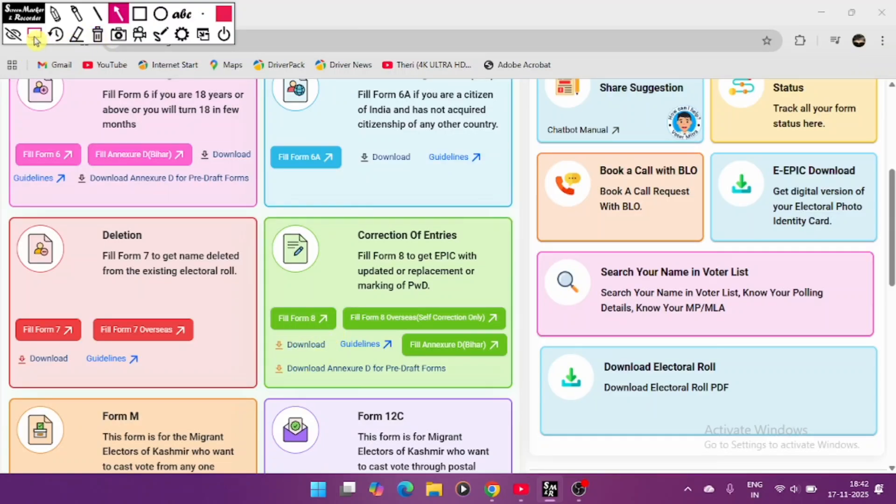
click(34, 34)
click(302, 322)
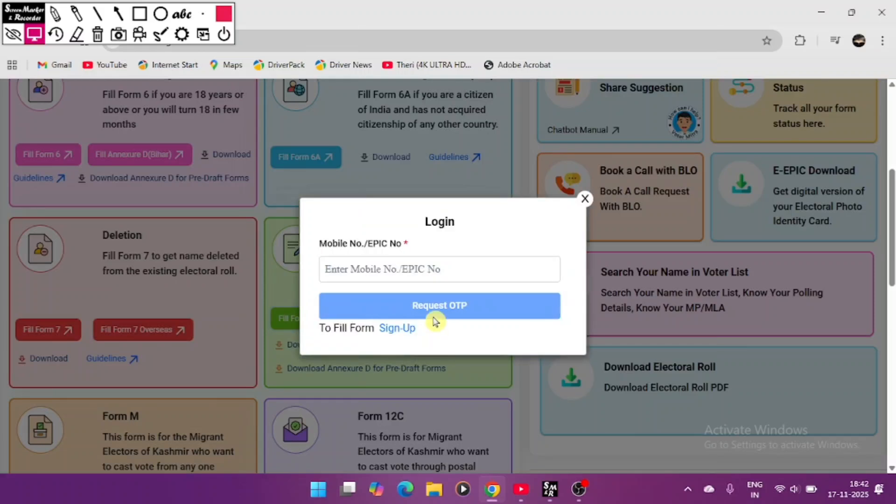
Mark the Mobile/EPIC number and captcha fields with red boxes, then clear them.
click(482, 252)
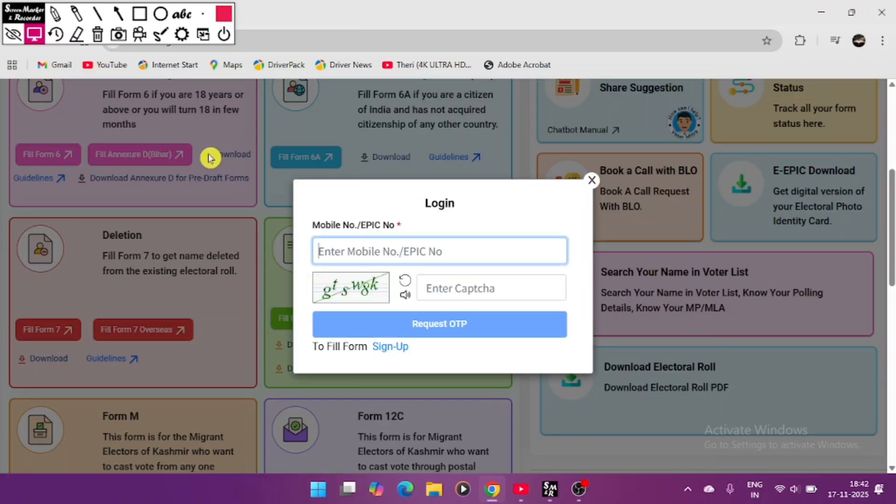
click(139, 13)
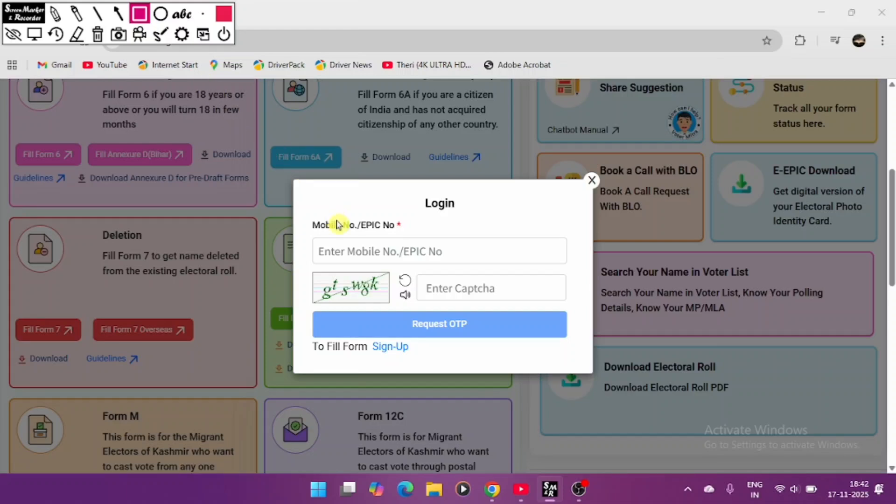
mouse_move(311, 231)
mouse_down()
mouse_move(545, 270)
mouse_move(590, 267)
mouse_up()
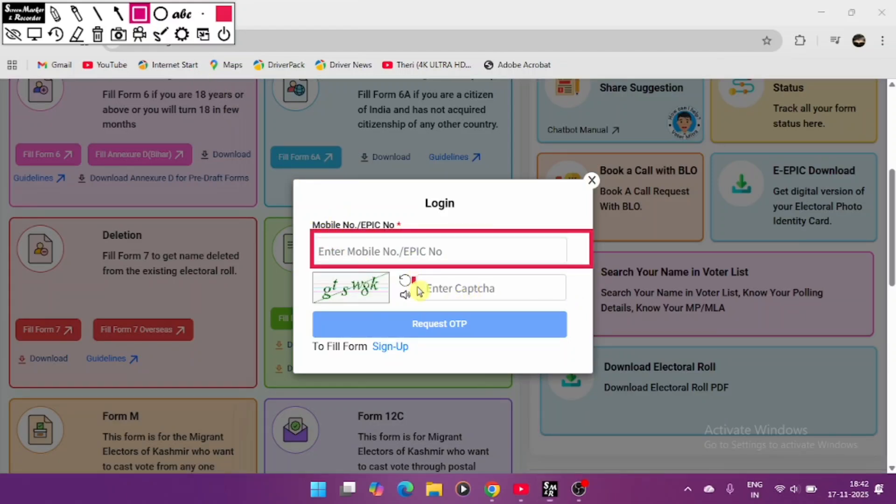
drag(413, 279, 591, 312)
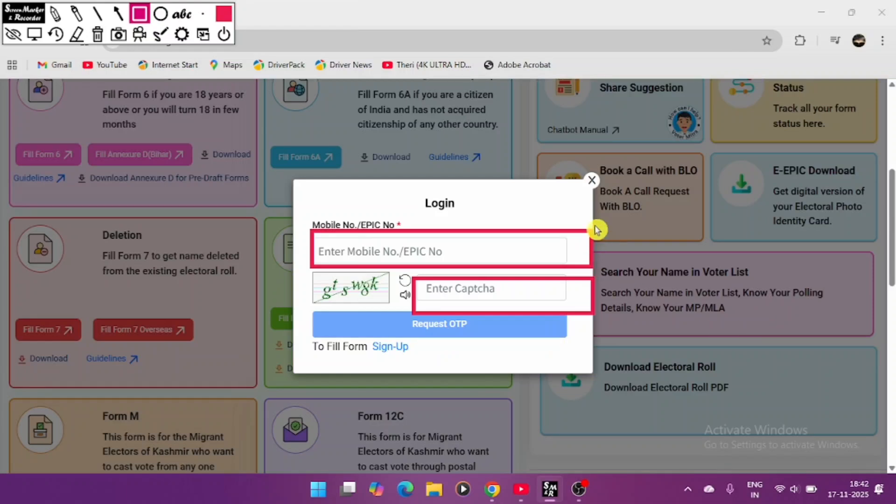
click(97, 35)
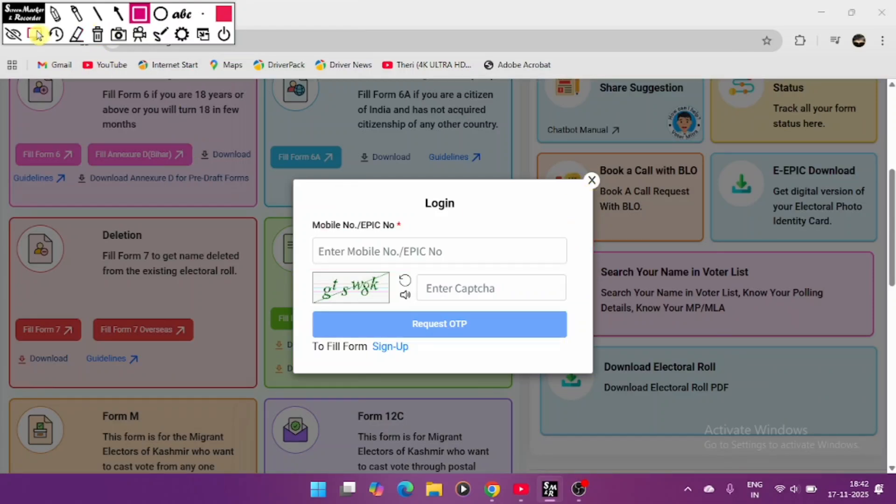
click(33, 33)
Enter the login mobile number and captcha, and request an OTP.
click(390, 250)
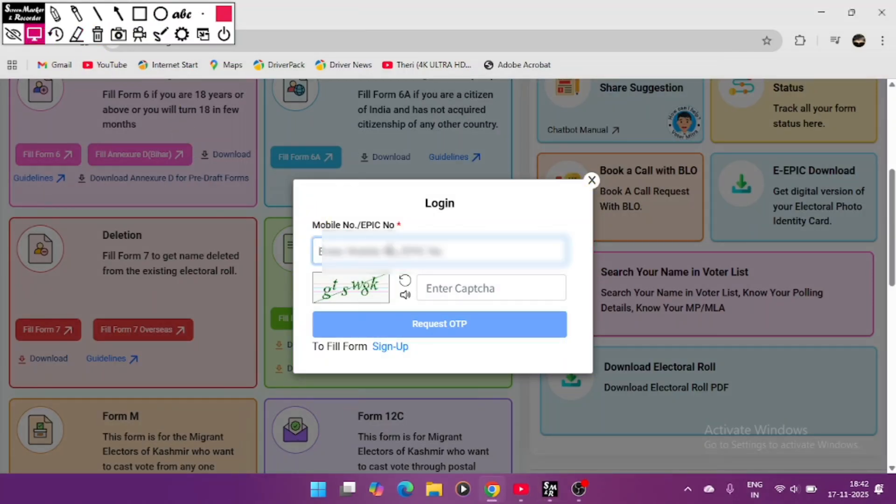
text(7)
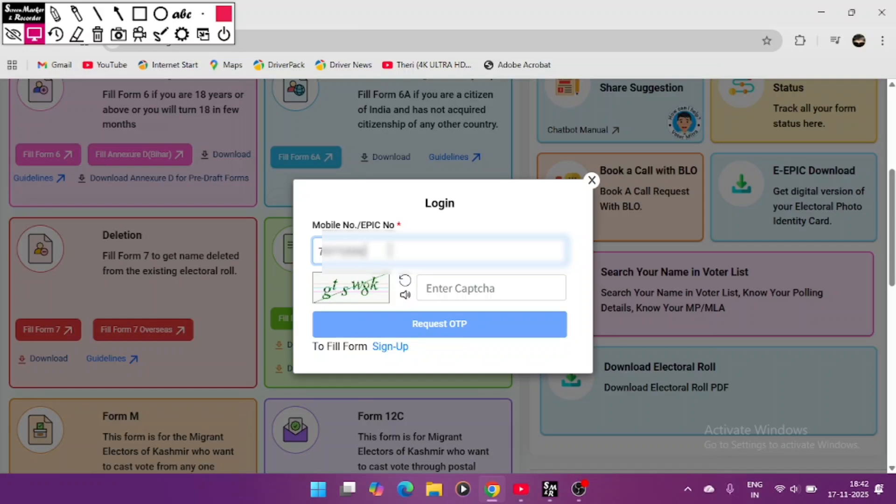
click(498, 283)
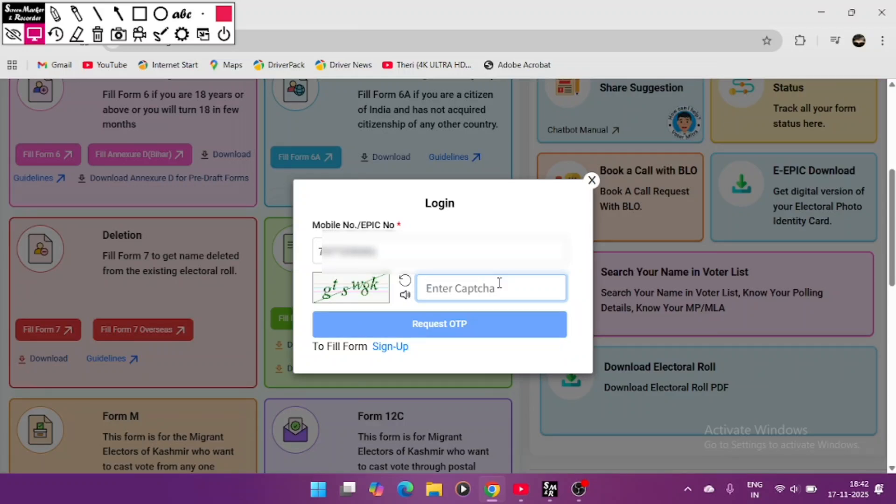
text(gt)
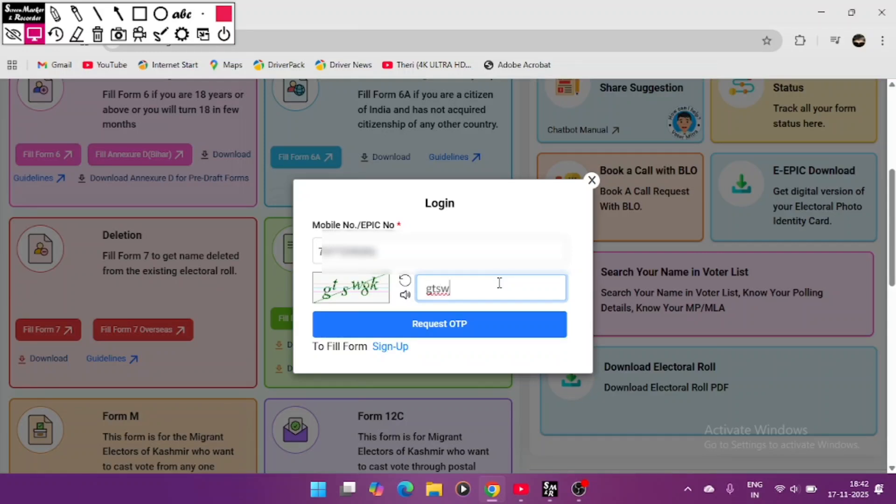
text(sw8k)
click(430, 331)
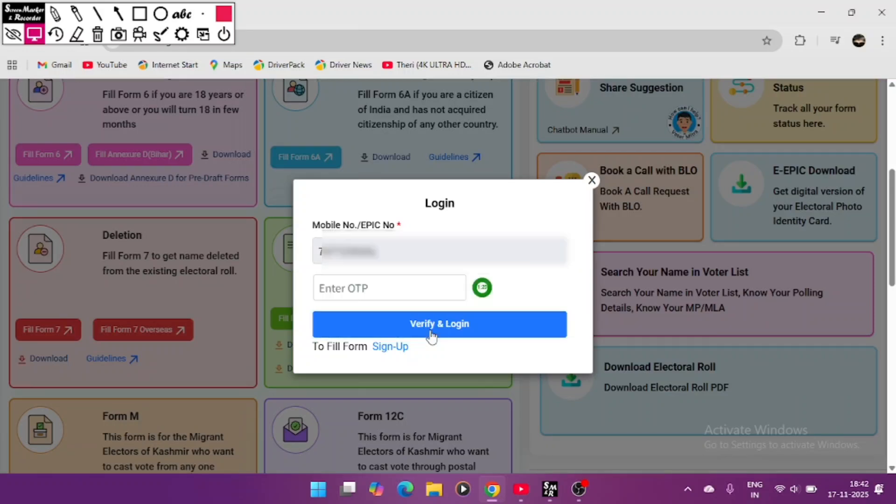
Enter the received OTP and Verify & Login.
click(405, 284)
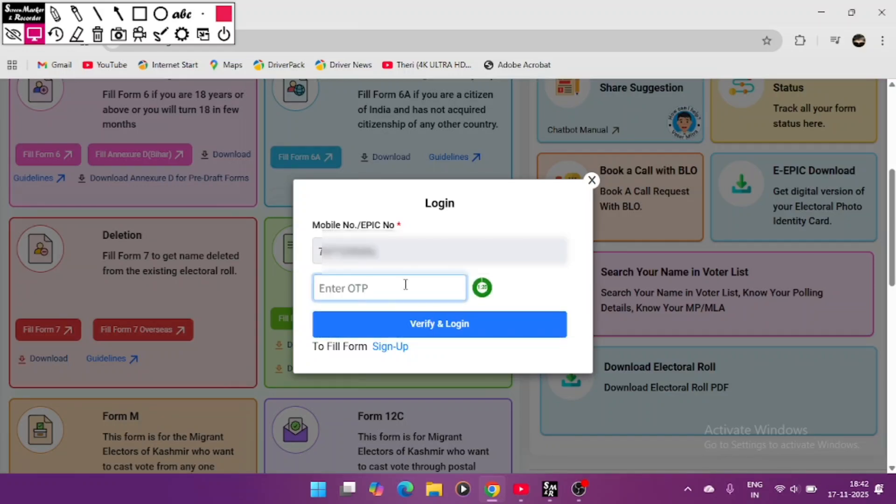
click(427, 324)
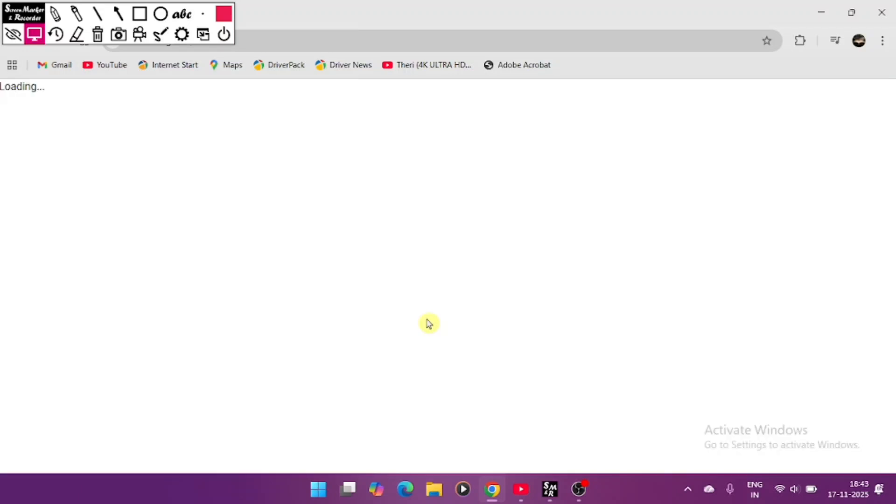
Apply for another elector using a saved EPIC number and submit the lookup.
click(13, 34)
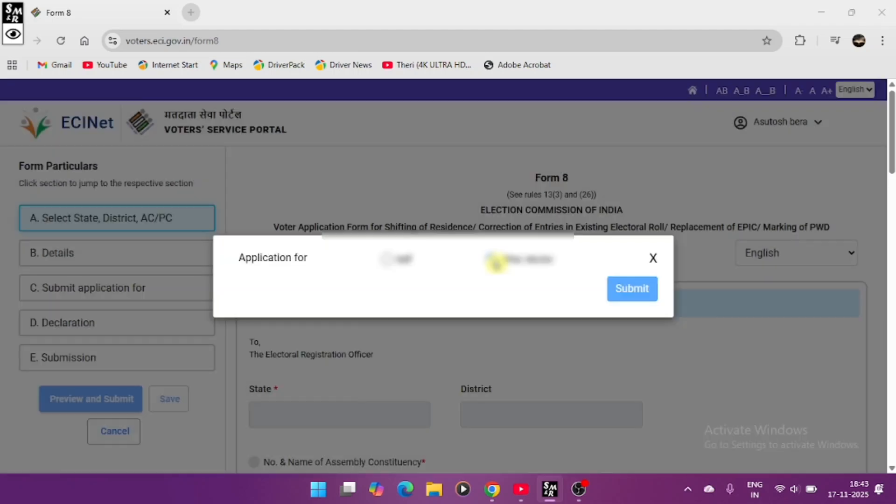
click(492, 259)
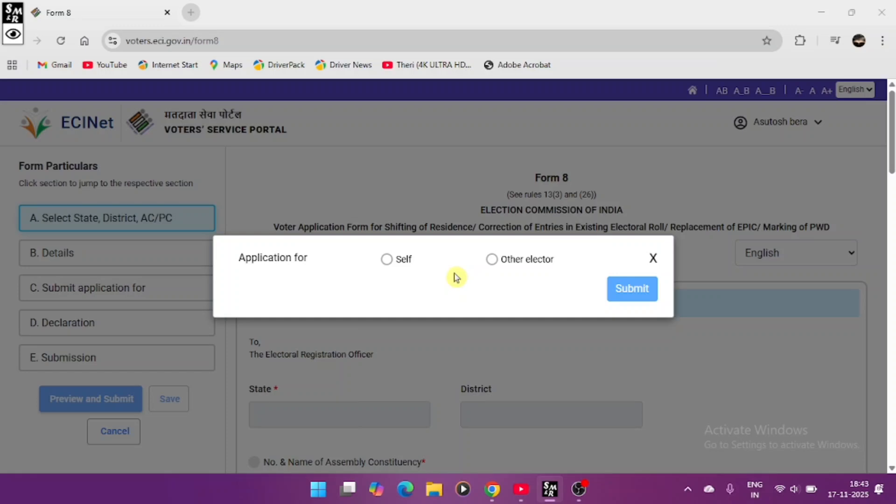
click(491, 258)
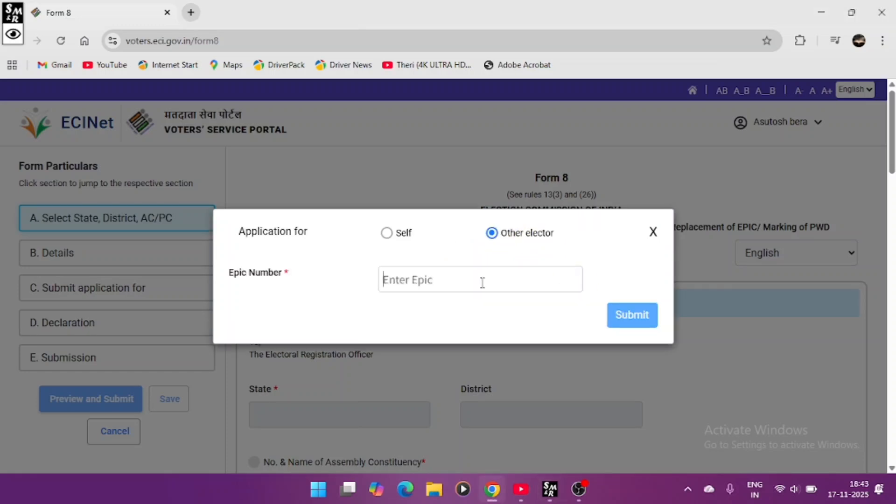
click(482, 282)
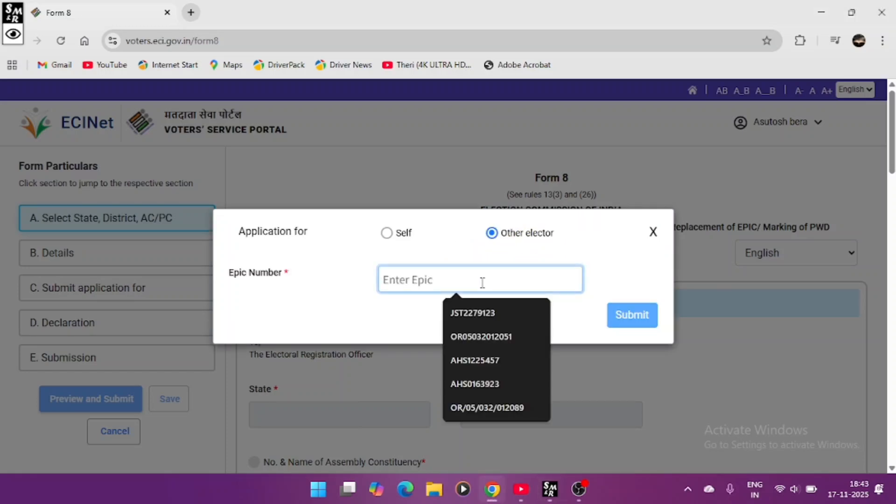
click(476, 314)
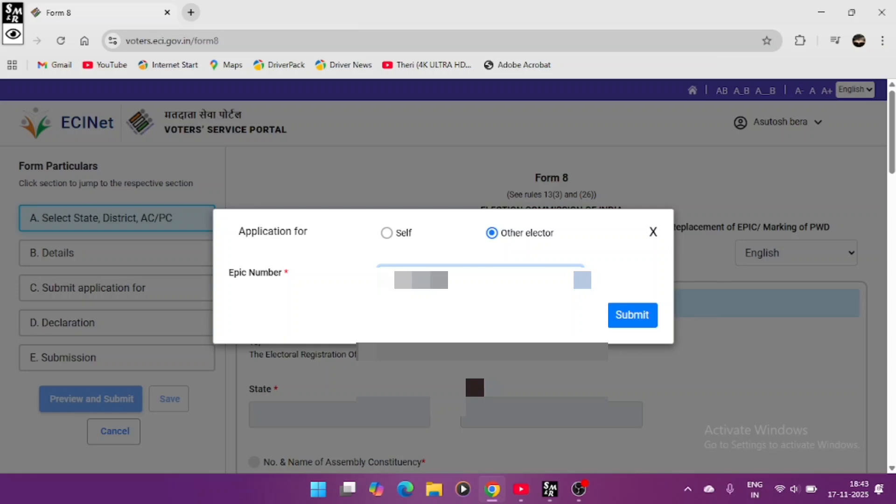
click(632, 315)
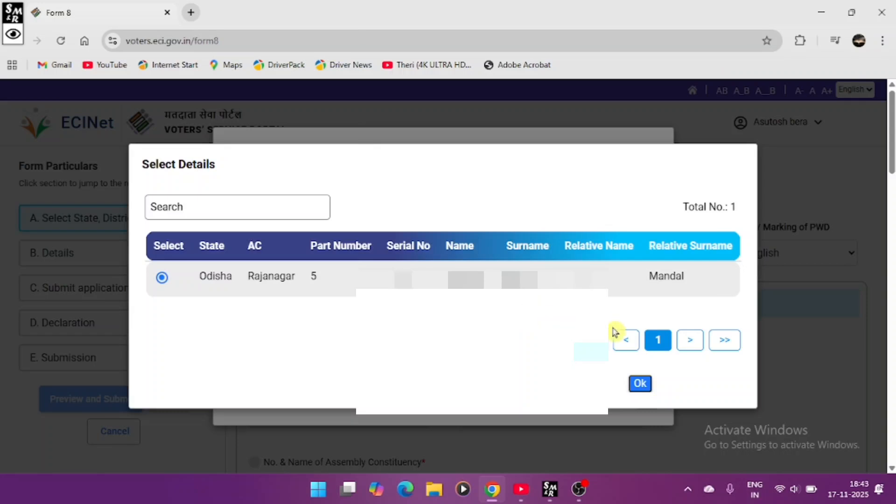
Confirm the Odisha elector record and choose Correction of Entries in Existing Electoral Roll.
click(640, 383)
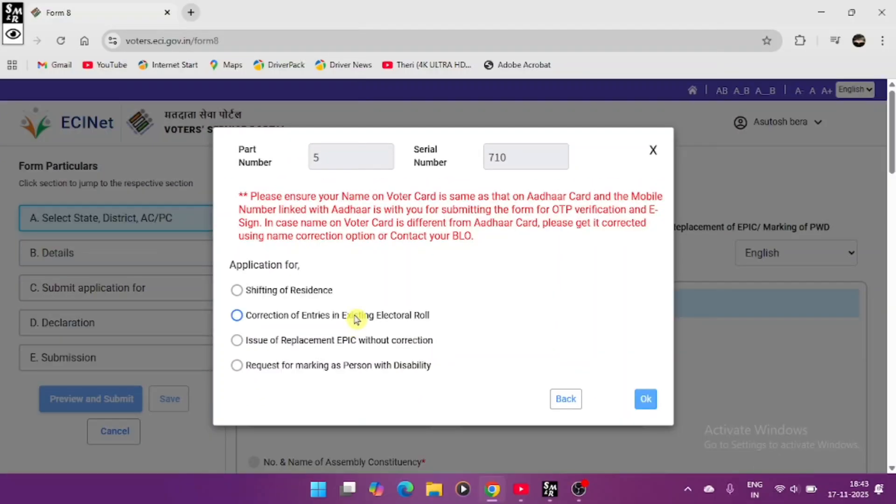
click(356, 319)
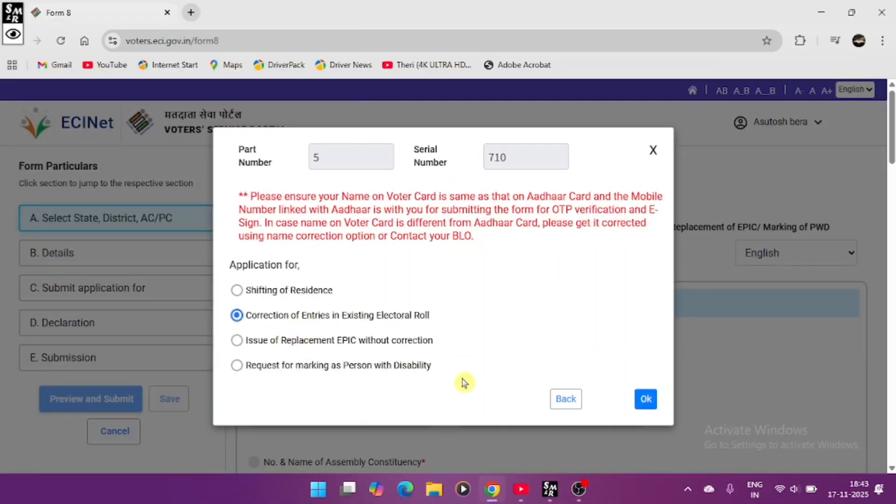
click(646, 399)
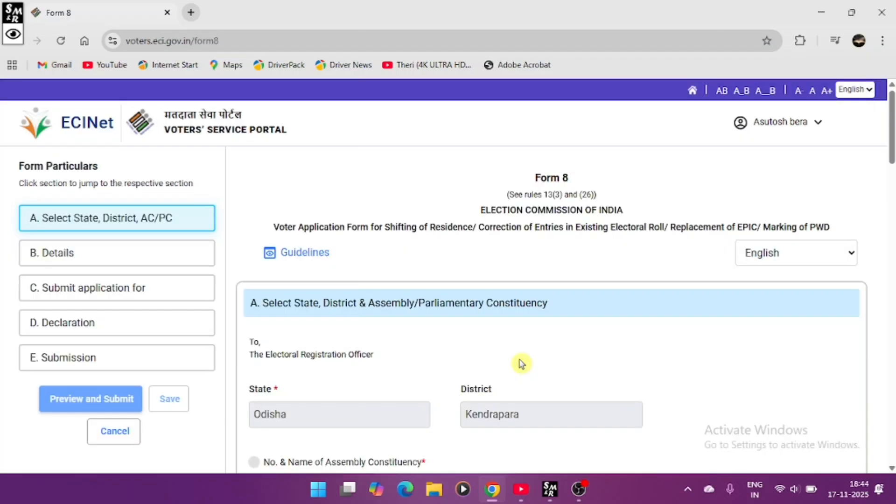
Review the prefilled form section and advance to B. Details.
scroll(523, 357, down, 9)
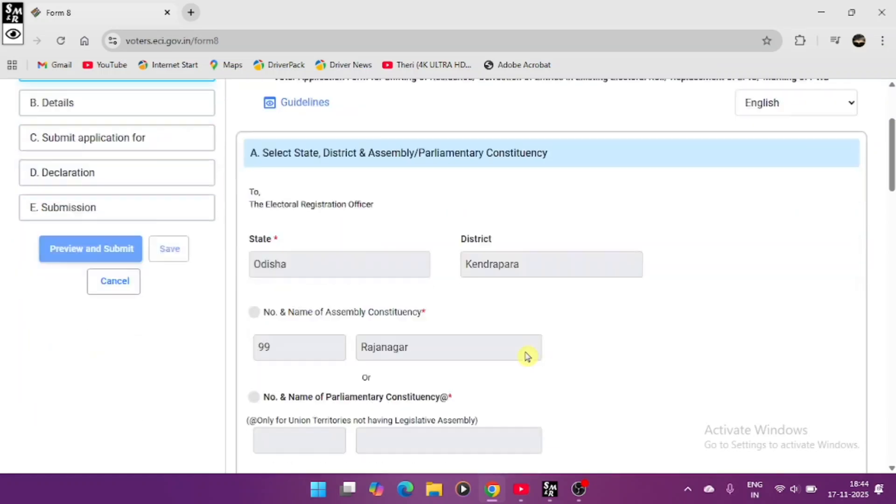
scroll(577, 337, down, 4)
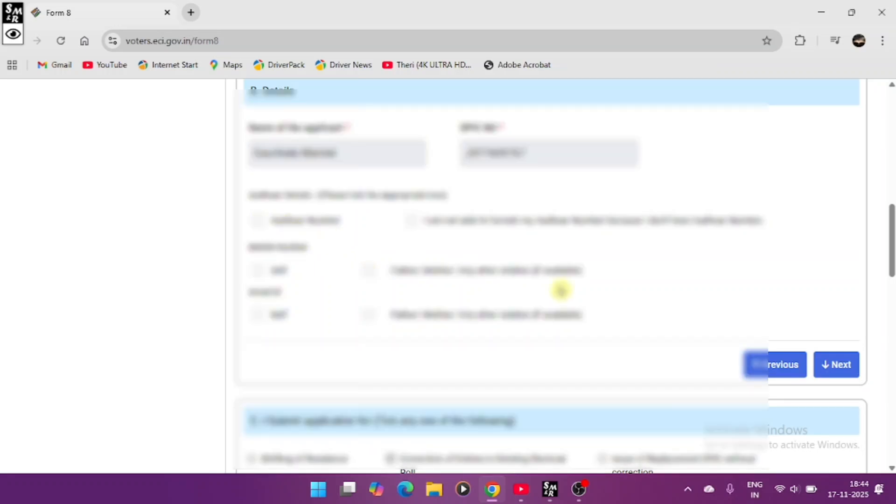
click(777, 360)
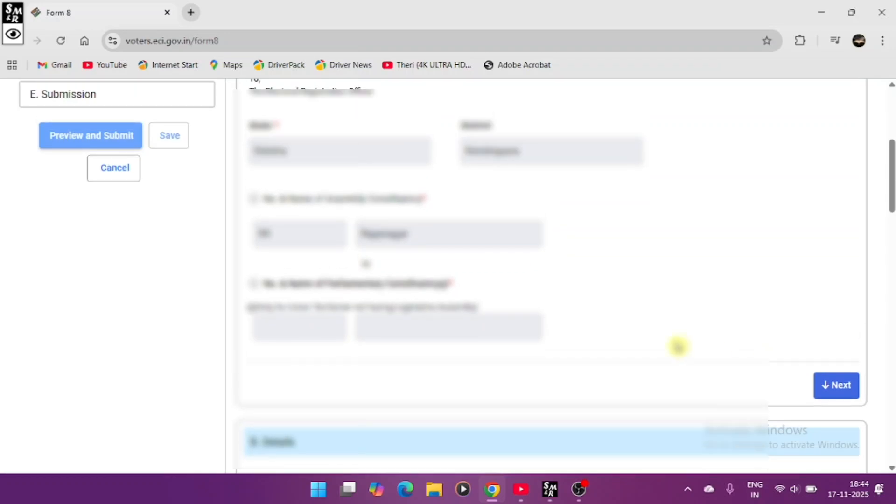
scroll(678, 346, down, 3)
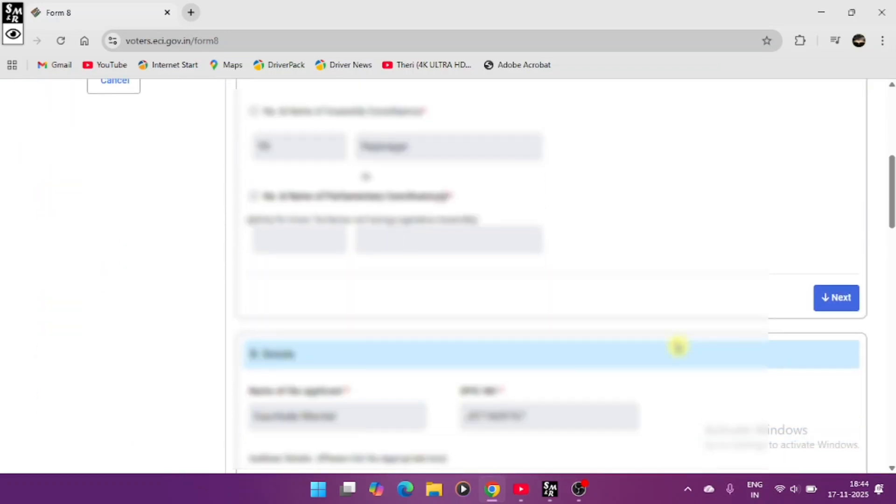
scroll(357, 288, up, 3)
scroll(325, 266, up, 4)
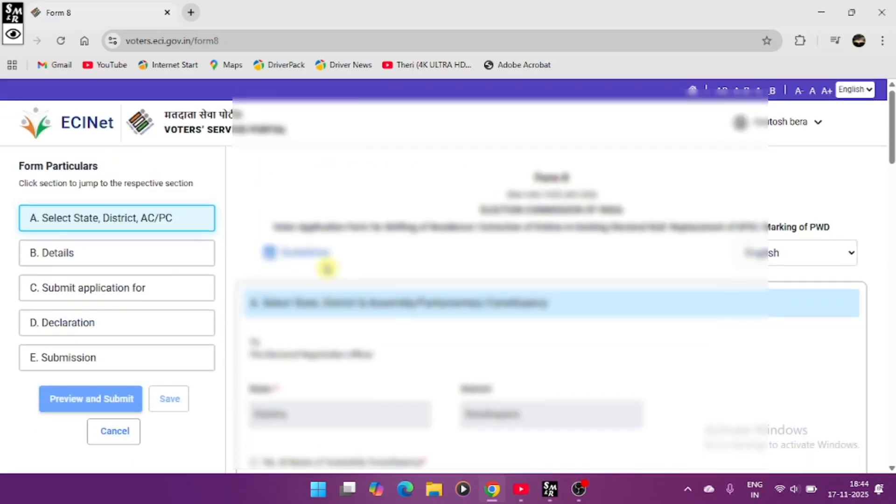
scroll(325, 273, down, 5)
scroll(326, 272, up, 4)
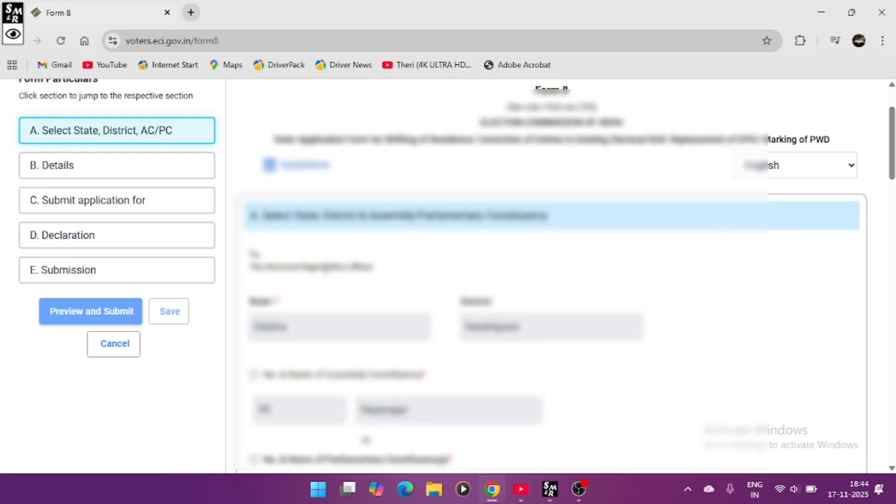
scroll(326, 272, down, 4)
click(845, 392)
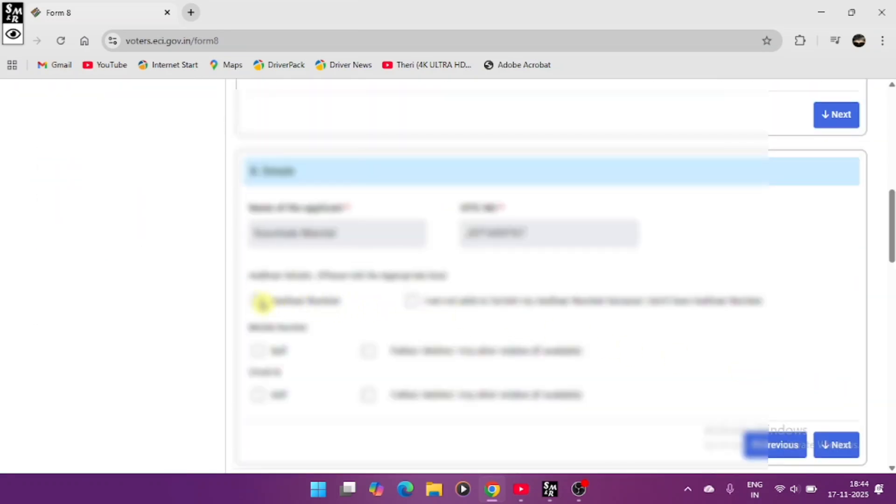
Tick the Aadhaar Number option and enter the elector's Aadhaar number.
click(256, 301)
click(353, 346)
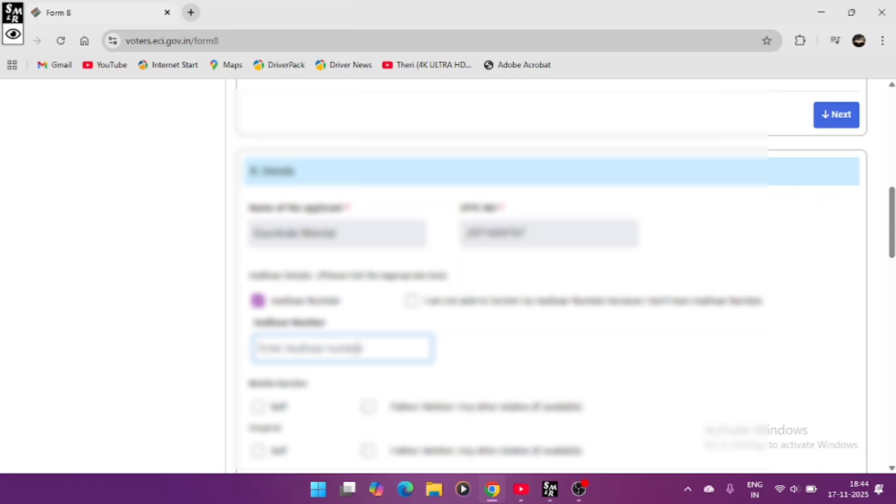
text(2)
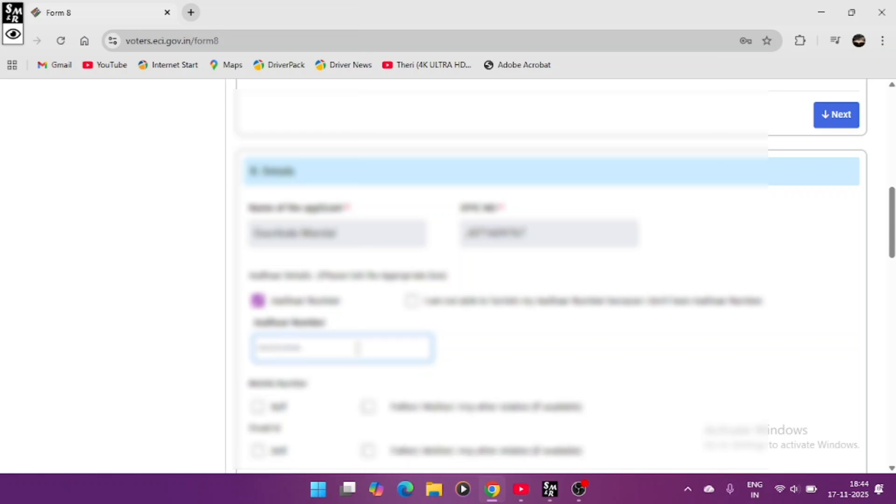
scroll(364, 366, down, 2)
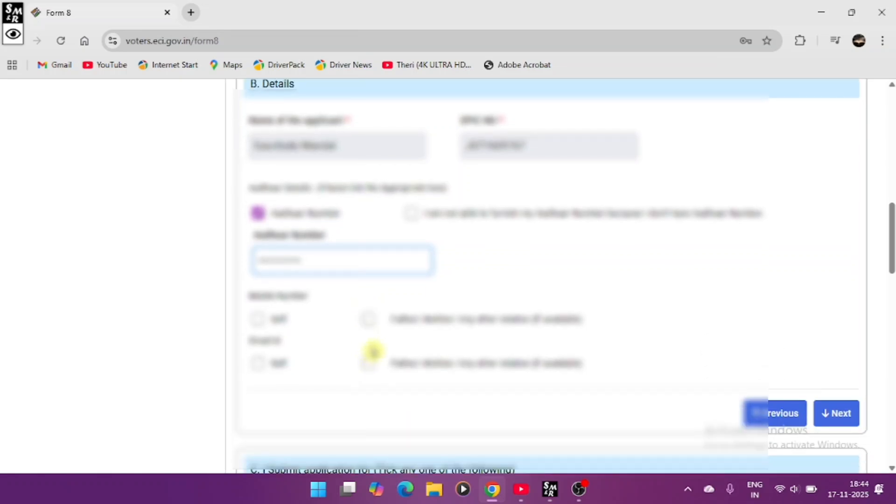
Advance from B. Details to the correction-of-particulars section.
scroll(373, 351, down, 2)
click(839, 328)
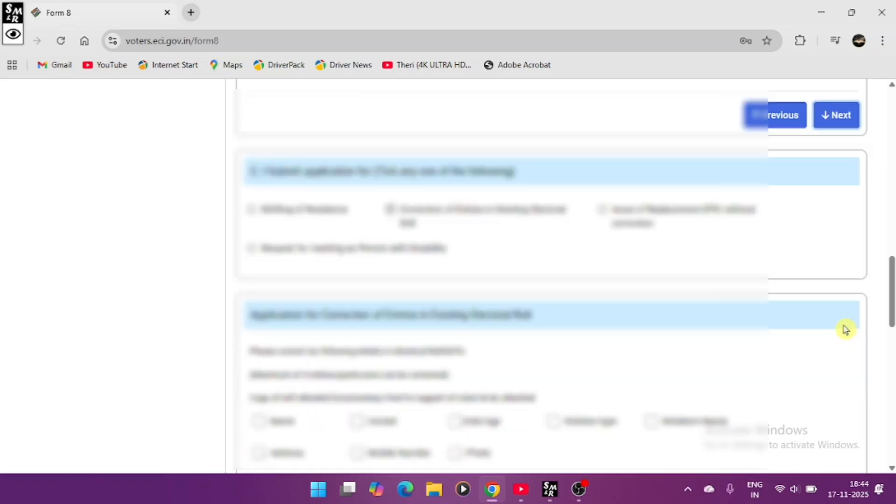
scroll(541, 370, up, 3)
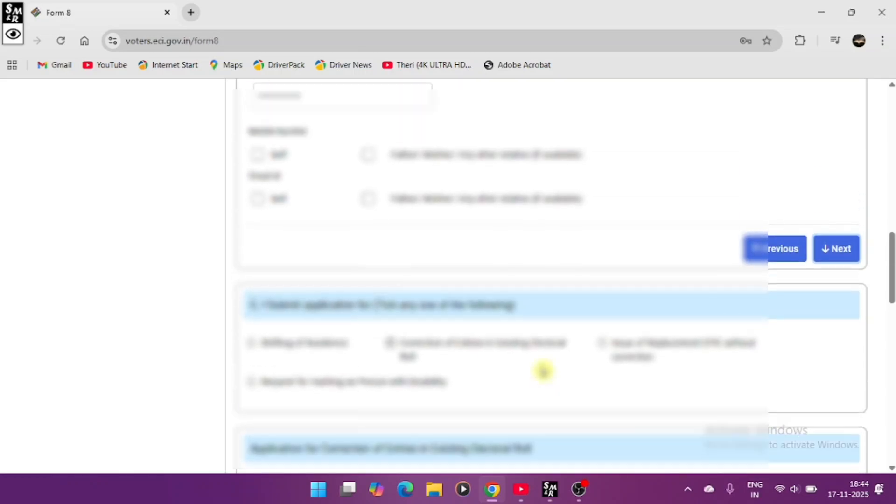
scroll(543, 370, up, 3)
scroll(542, 371, down, 4)
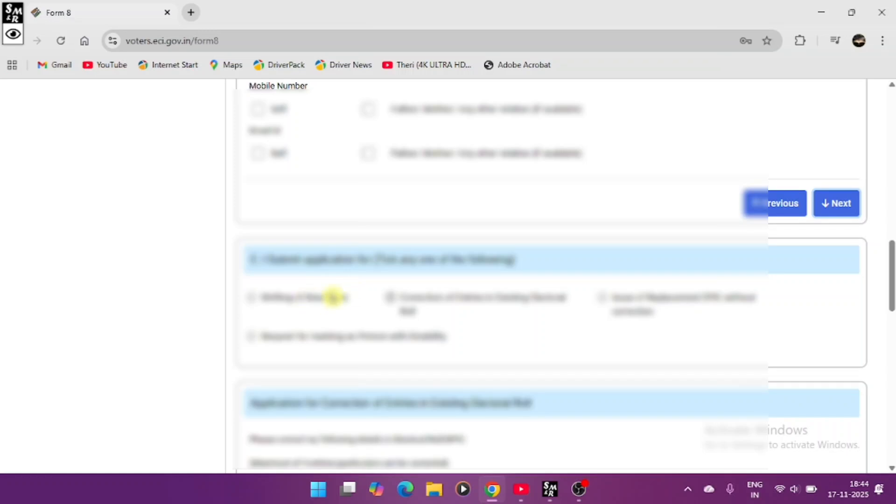
scroll(621, 312, down, 6)
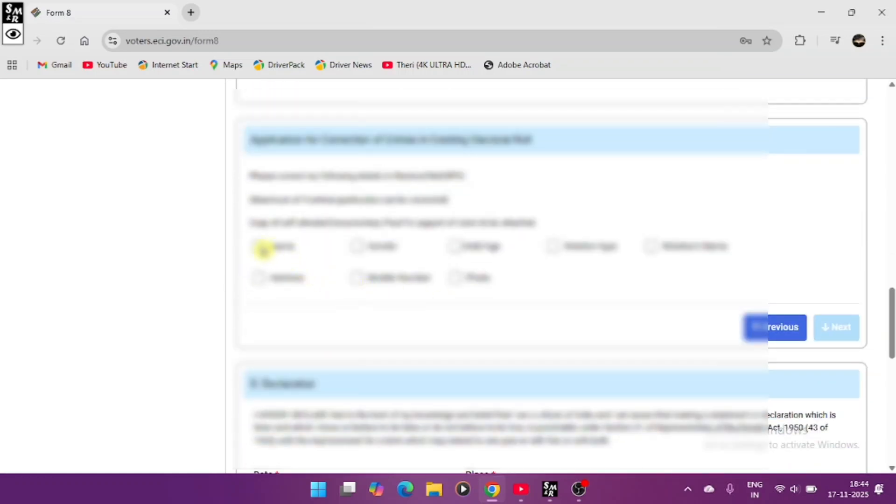
Tick Name, Relation Type and Relative's Name for correction.
click(259, 246)
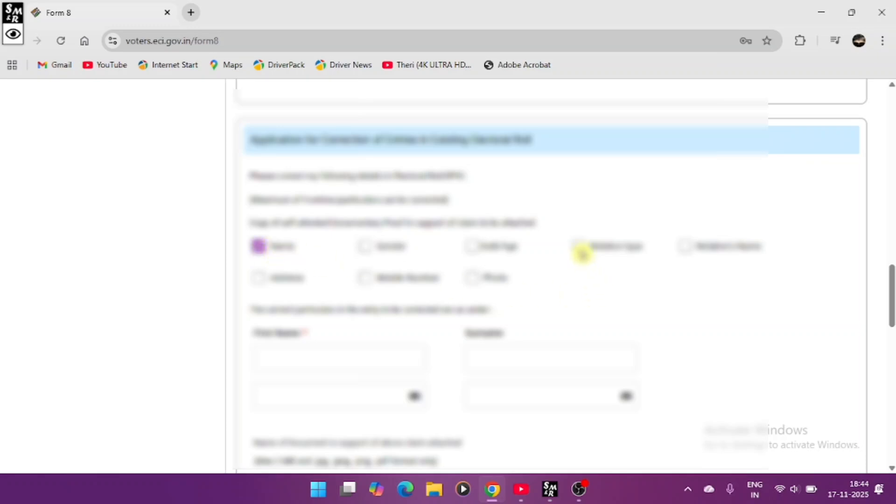
click(578, 248)
click(685, 248)
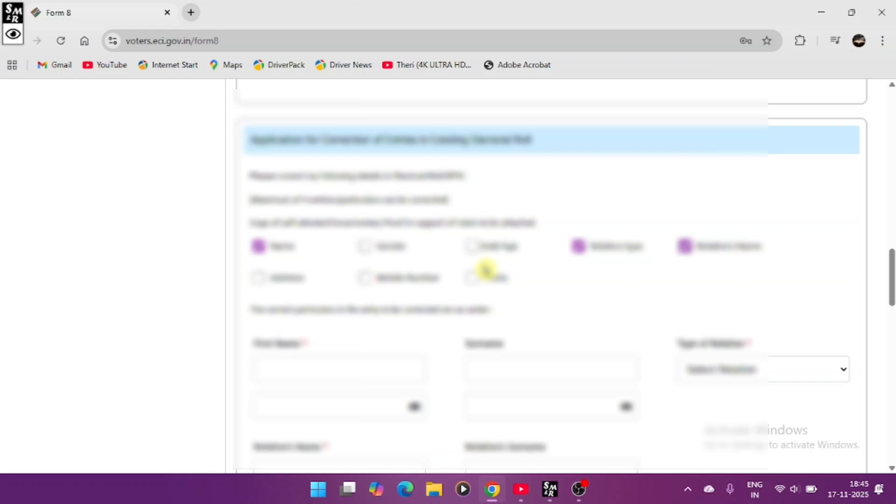
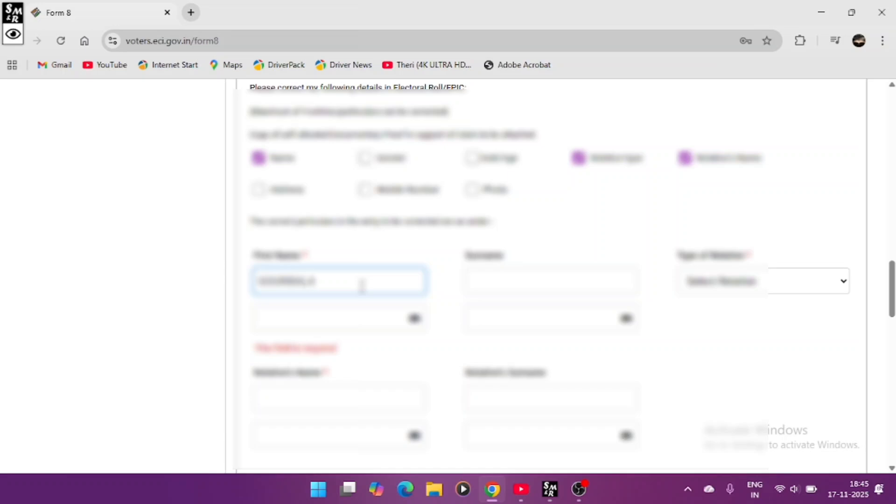
Enter the elector's corrected first name and surname, accepting both EPIC name-printing prompts.
click(497, 288)
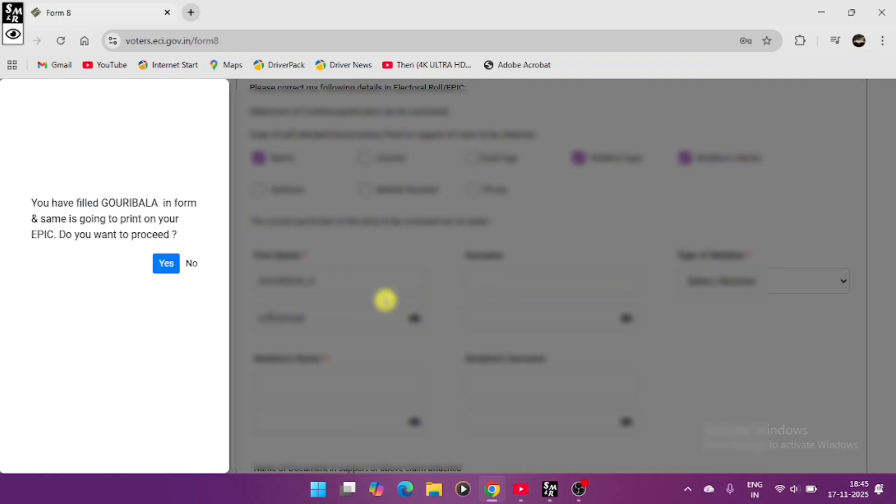
click(165, 263)
click(492, 281)
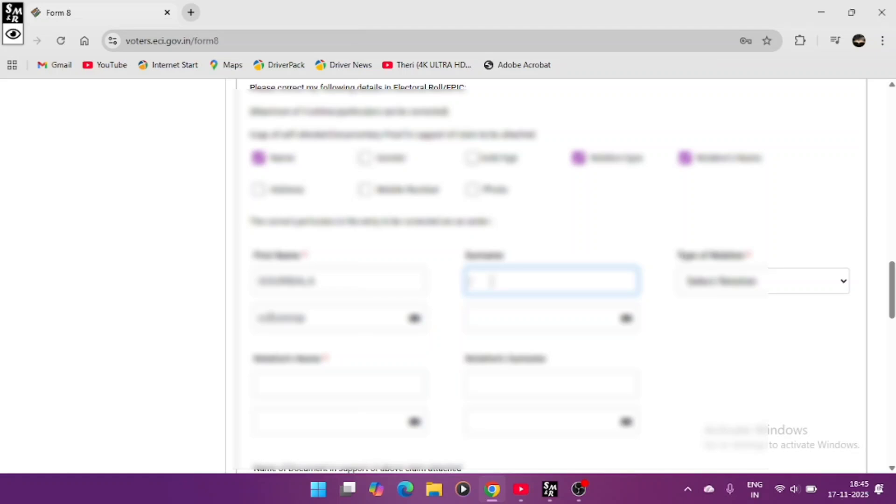
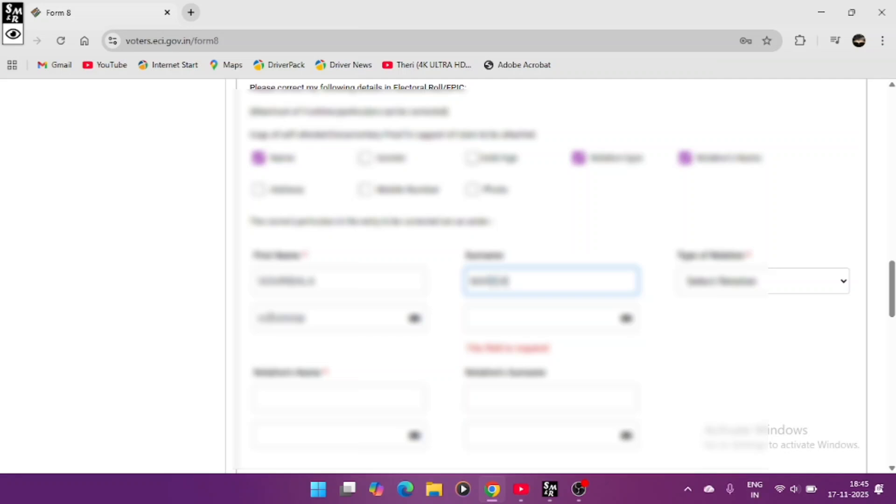
click(691, 325)
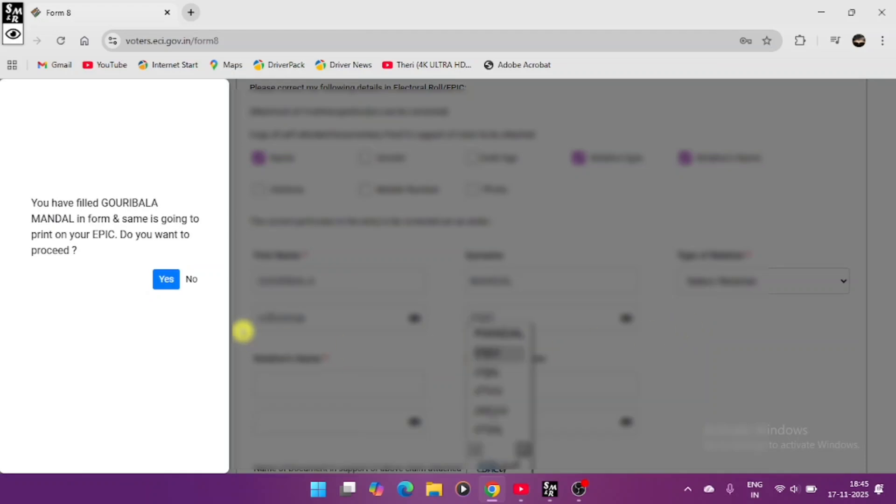
click(162, 278)
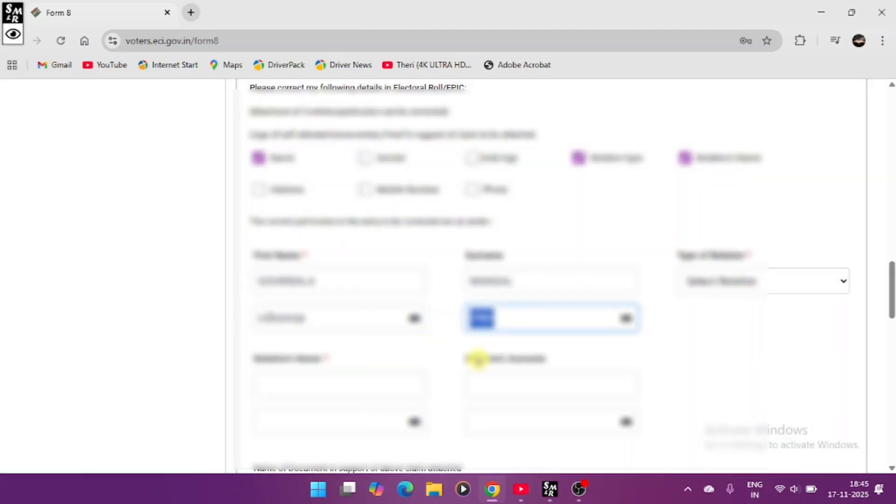
click(627, 362)
scroll(358, 310, up, 4)
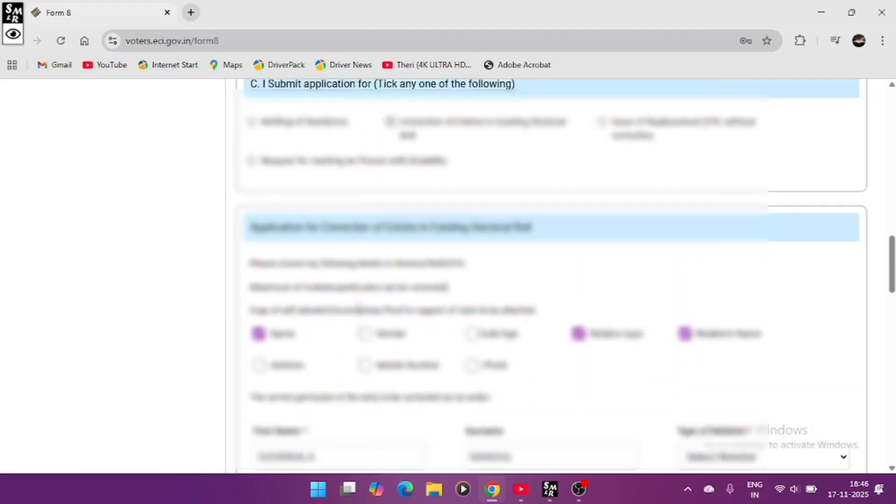
Set Type of Relation to Husband and enter the relative's first name.
scroll(359, 309, down, 5)
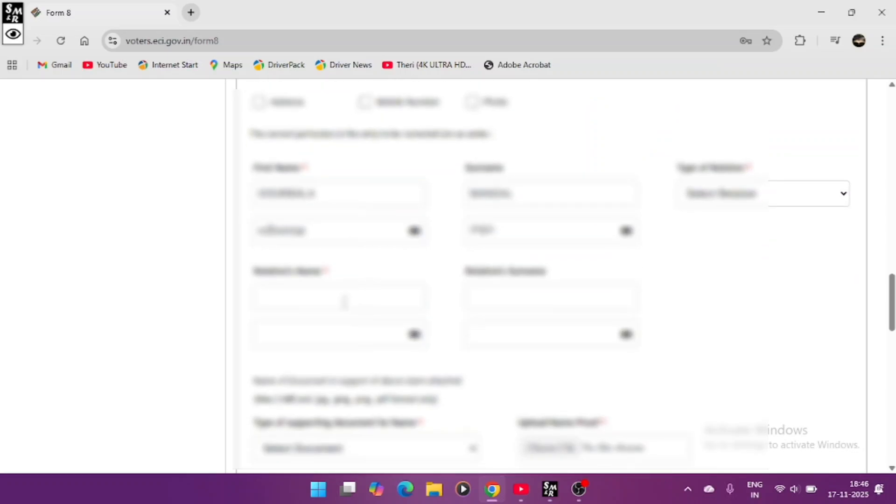
click(307, 295)
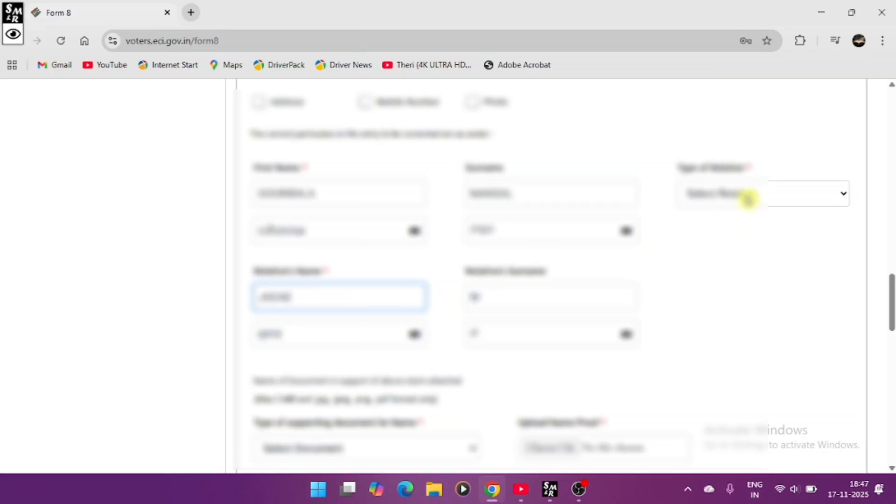
click(748, 199)
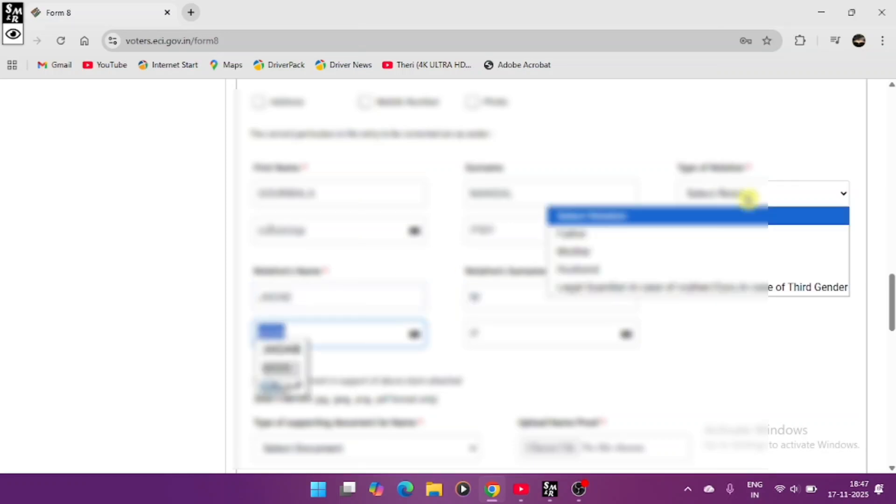
click(672, 268)
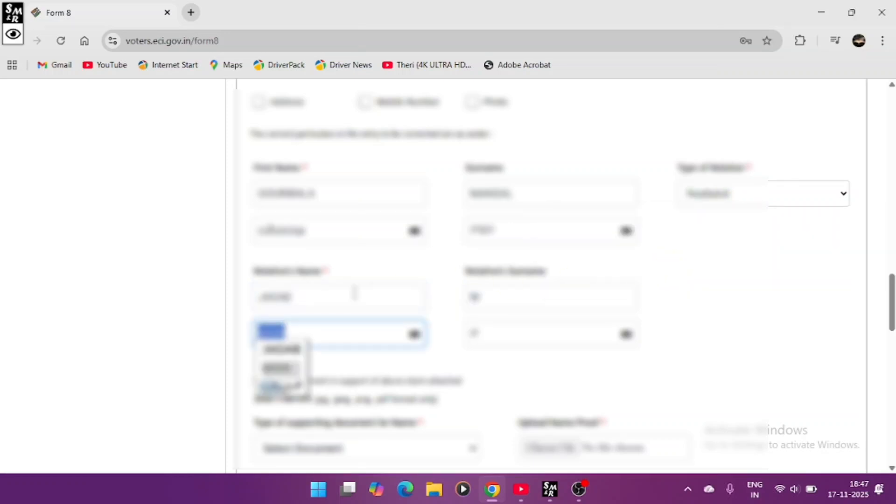
click(355, 292)
text(A)
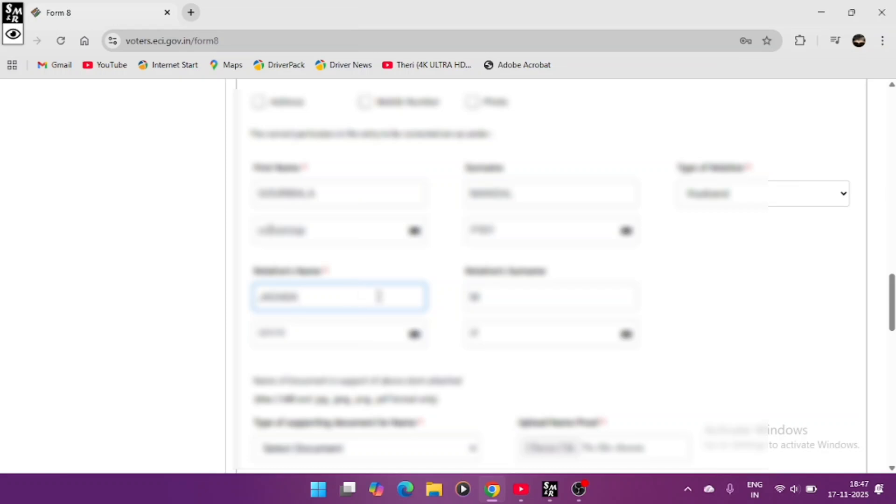
Enter the relative's surname and accept the EPIC name-printing confirmations.
click(505, 305)
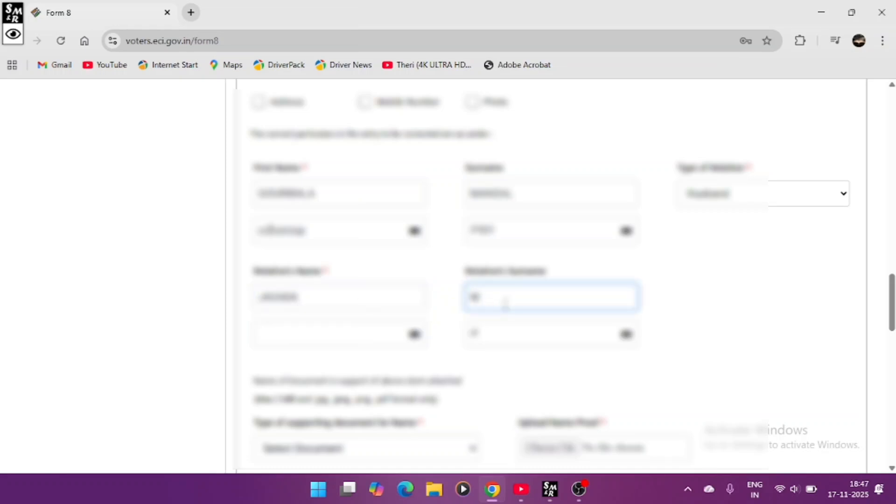
text(M)
click(489, 305)
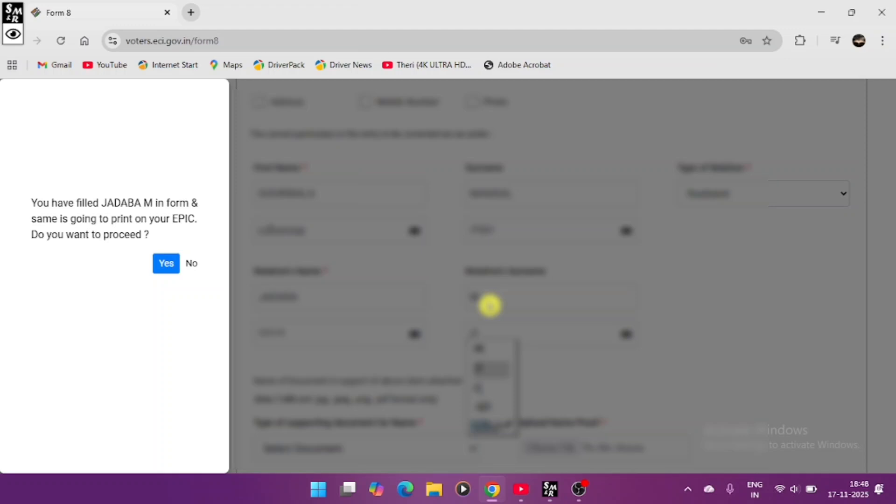
click(168, 263)
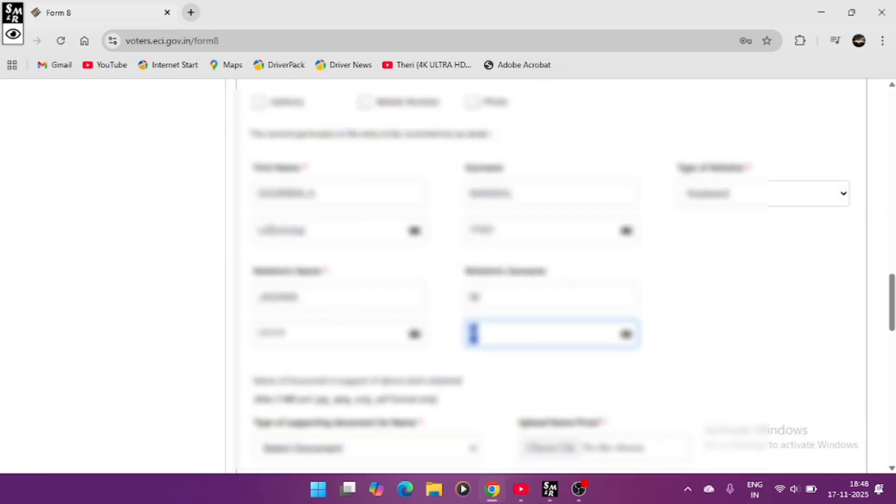
click(501, 297)
text(ANDA)
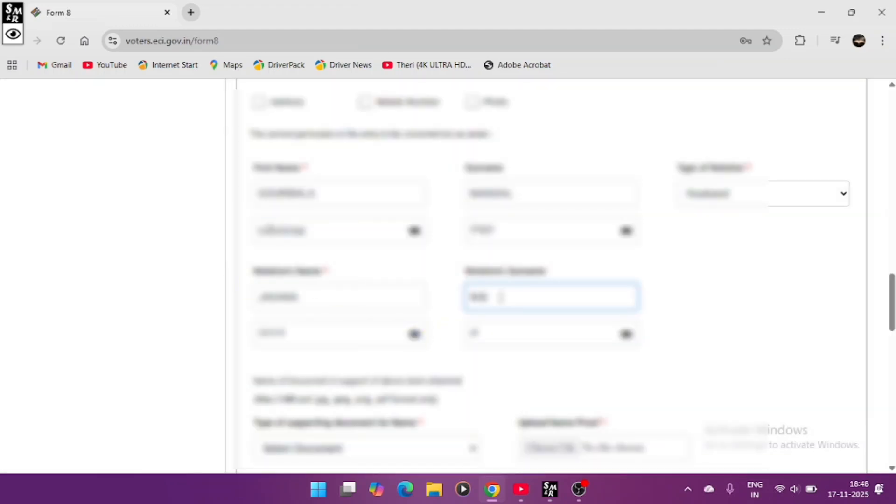
text(L)
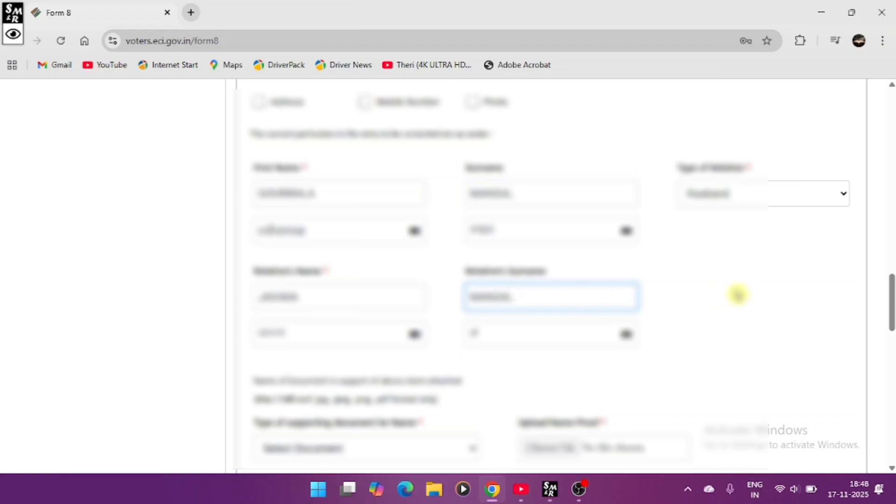
click(732, 296)
click(154, 264)
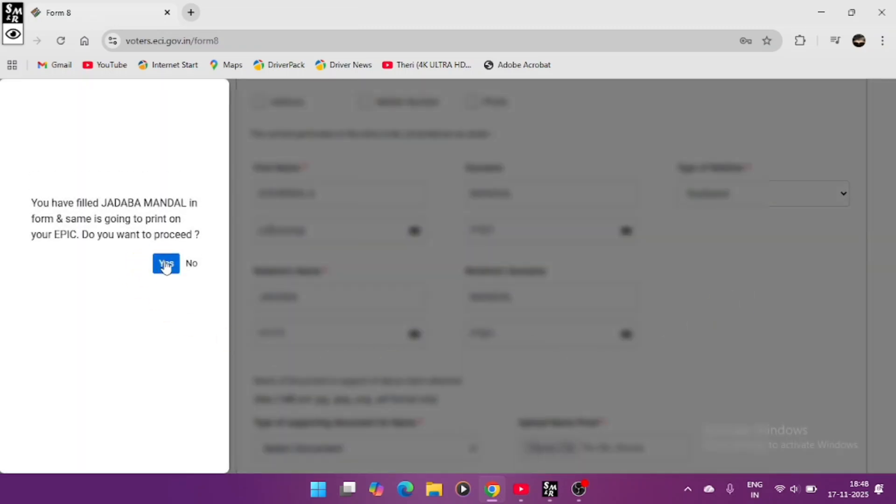
click(728, 334)
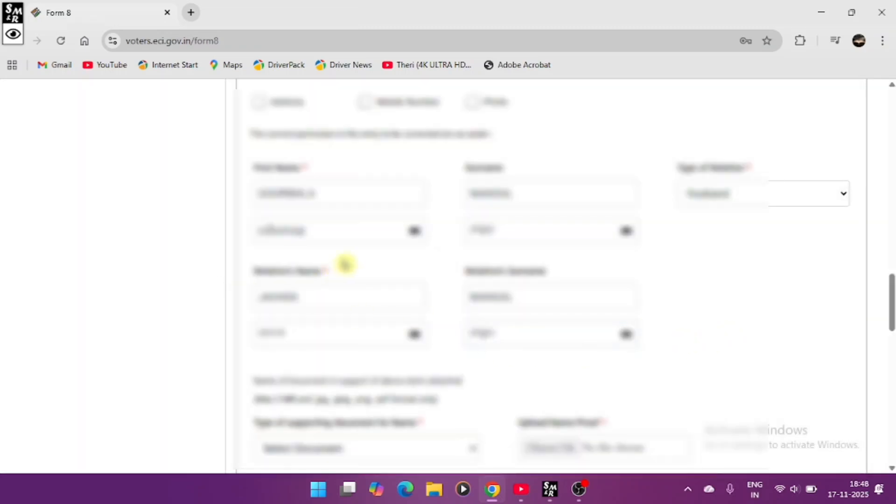
Add Date of Birth/Age to the particulars being corrected.
scroll(463, 272, up, 2)
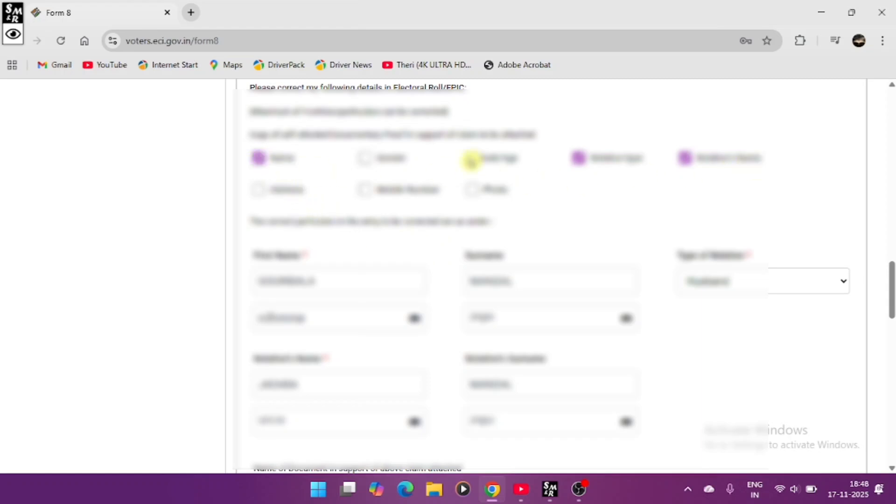
click(471, 160)
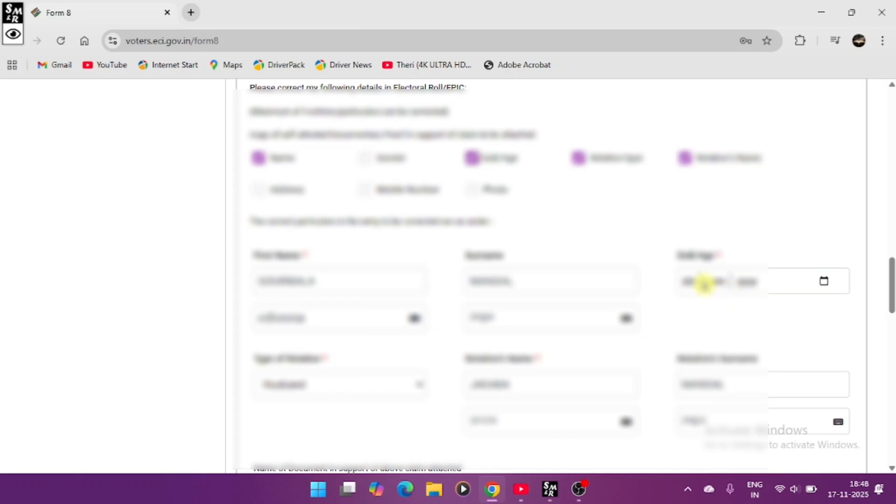
click(731, 282)
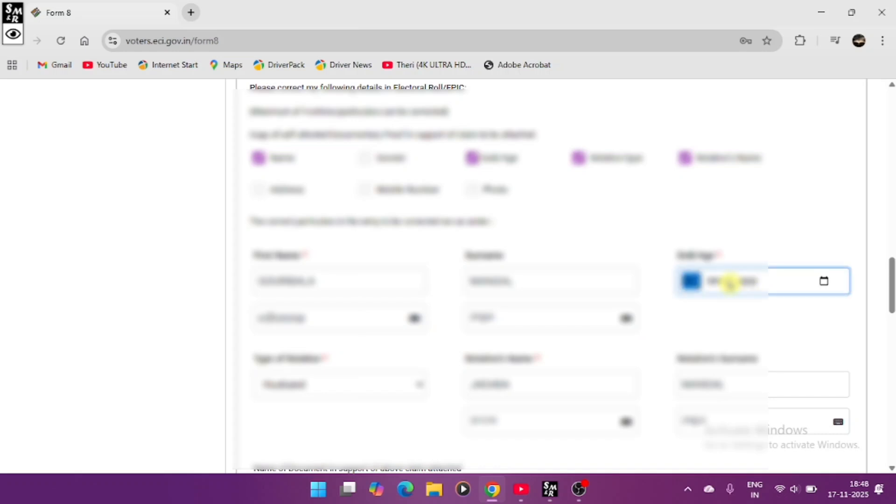
Pick the corrected birth year, month and day from the calendar.
click(825, 282)
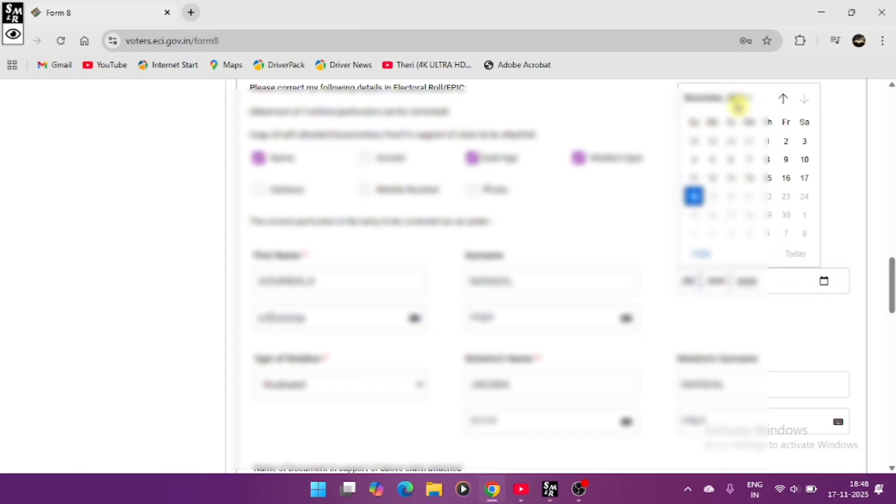
click(736, 99)
drag(811, 164, 811, 151)
scroll(757, 231, up, 1)
scroll(757, 231, up, 4)
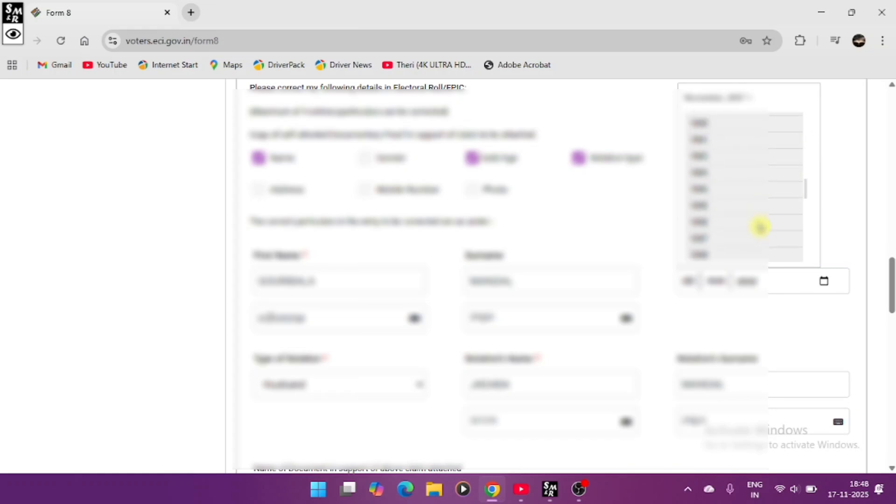
scroll(760, 225, down, 3)
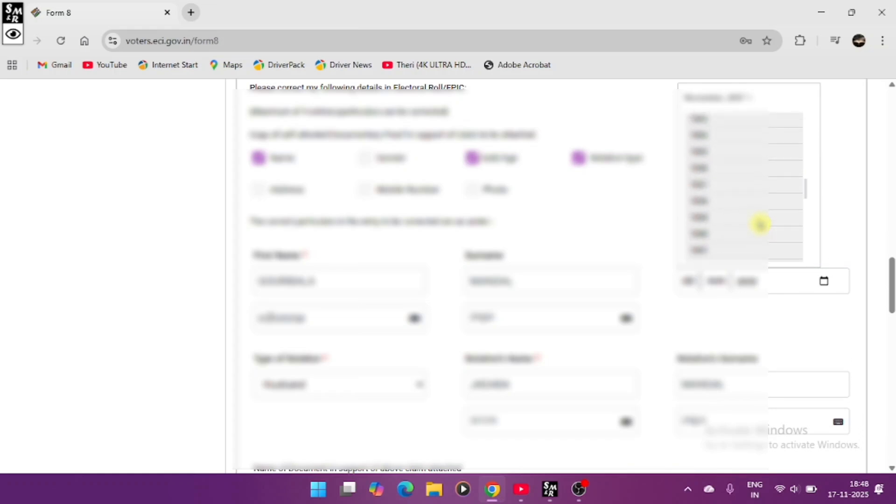
click(757, 124)
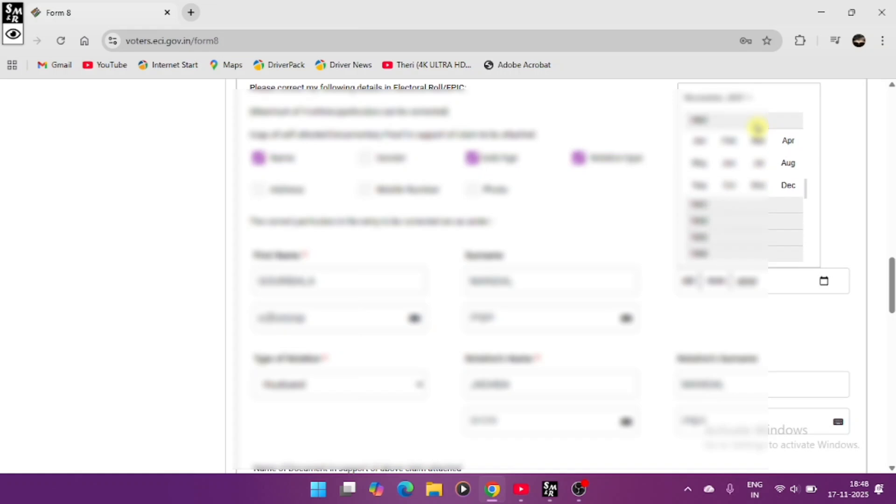
click(728, 161)
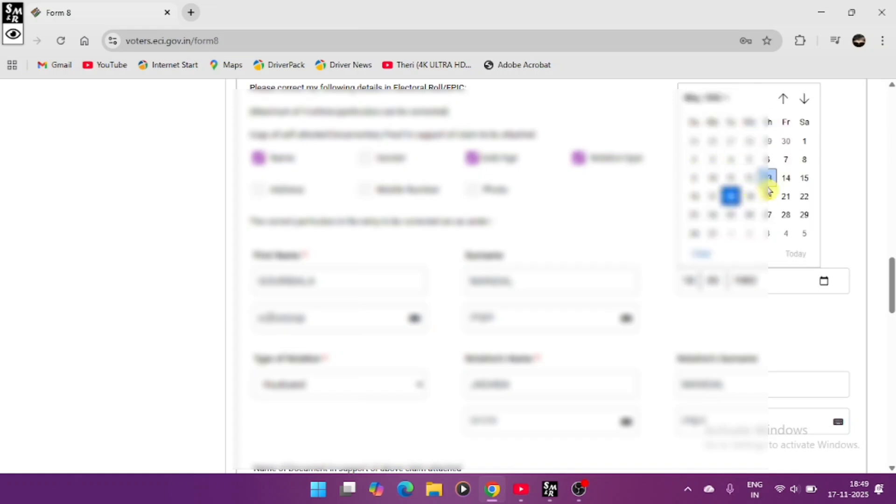
click(803, 178)
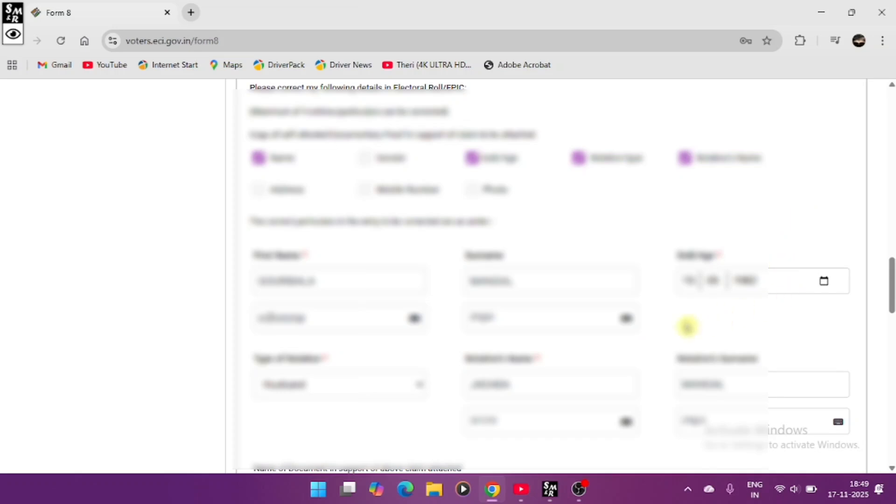
scroll(675, 326, down, 2)
Choose Aadhaar Card as the name proof type and upload the elector's Aadhaar JPG.
scroll(724, 304, down, 3)
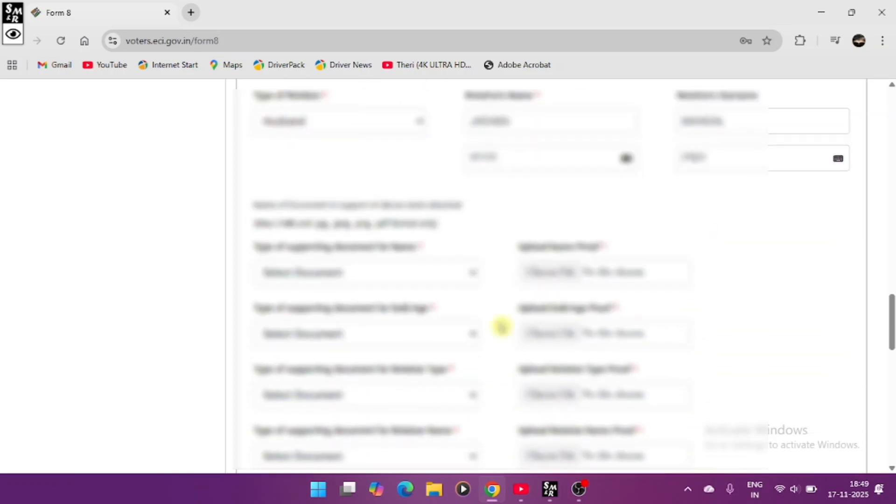
scroll(398, 287, down, 2)
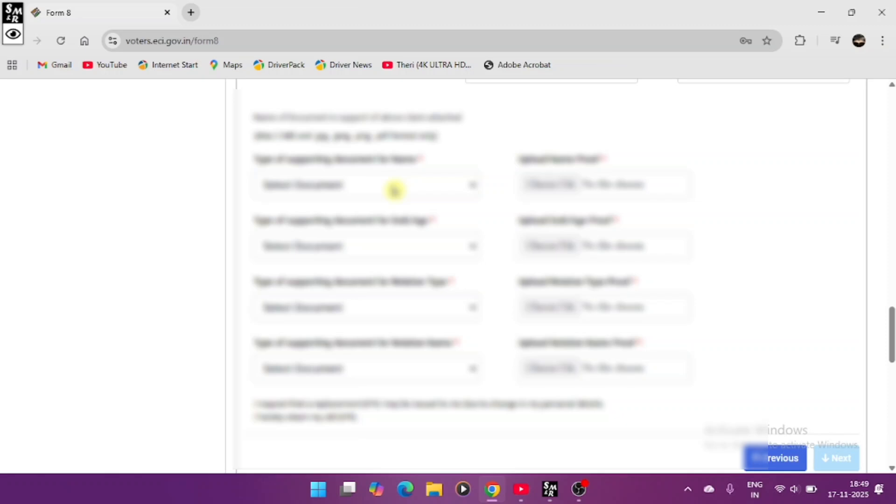
click(394, 189)
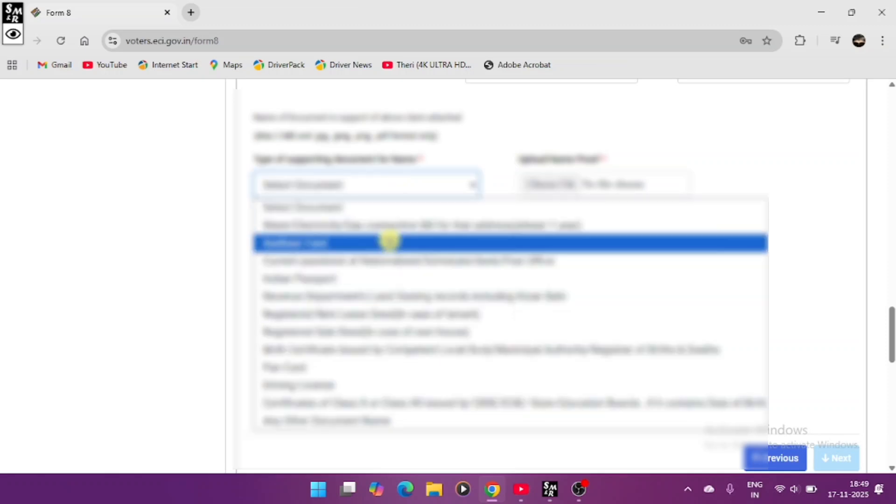
click(390, 242)
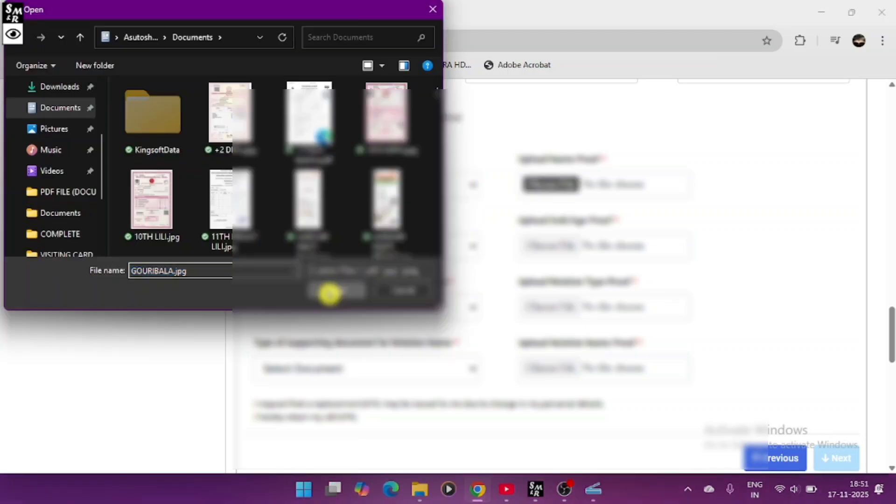
click(330, 294)
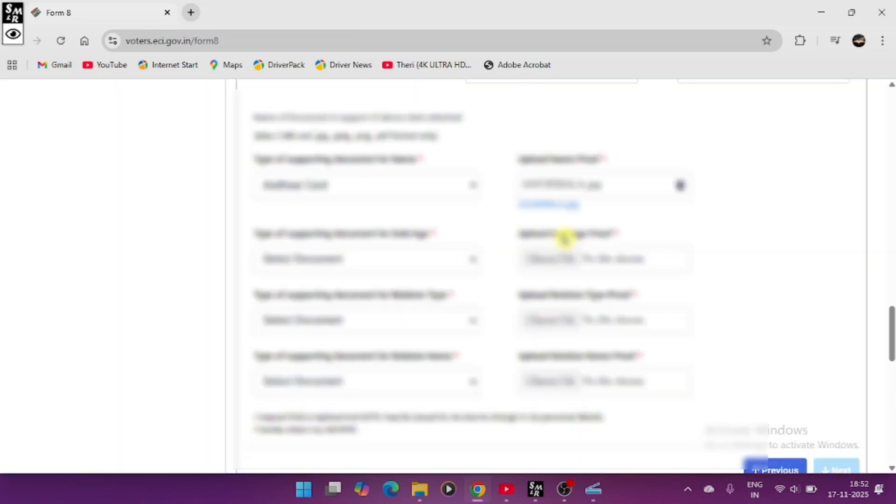
Choose Aadhaar Card for the date-of-birth proof and attach the same Aadhaar JPG.
click(563, 256)
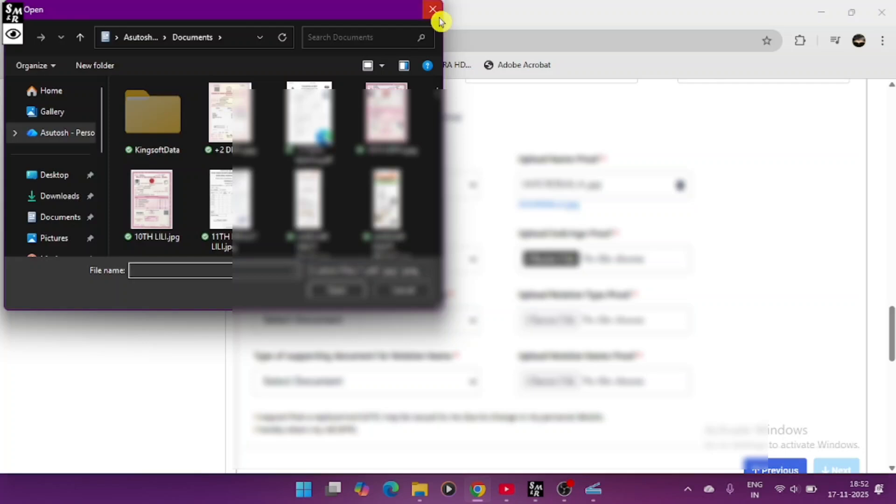
click(434, 10)
click(402, 263)
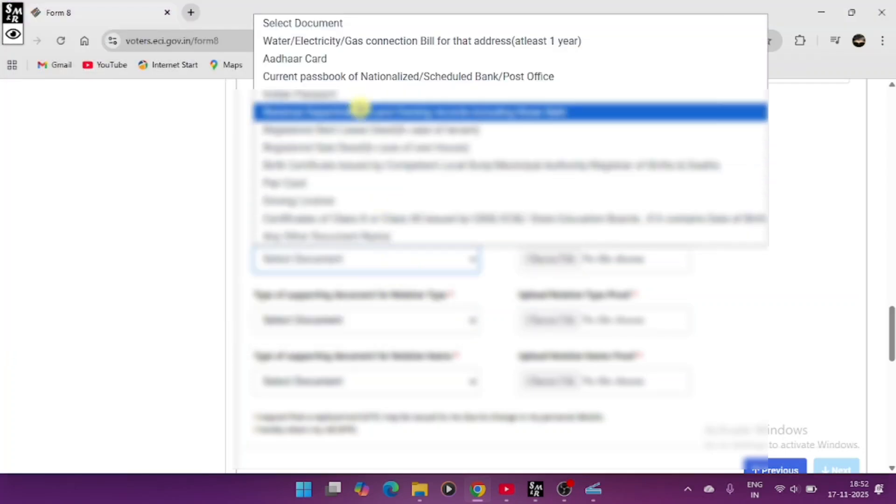
click(360, 60)
click(541, 258)
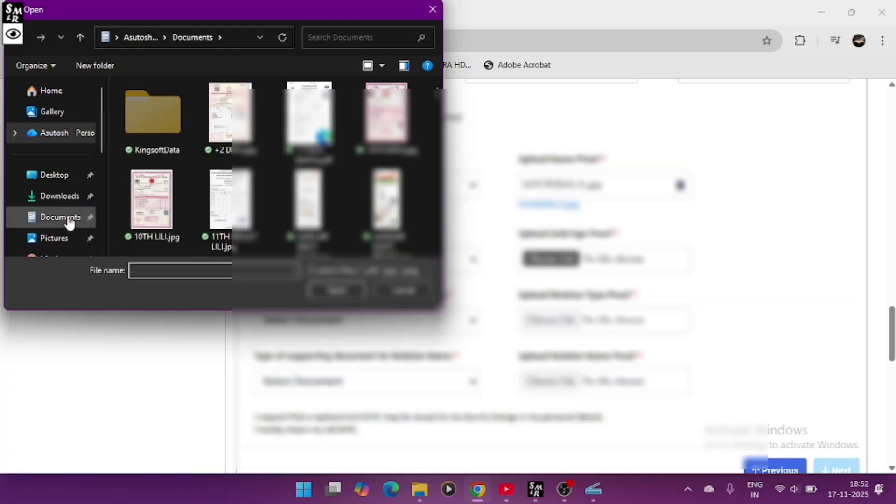
text(GOUR)
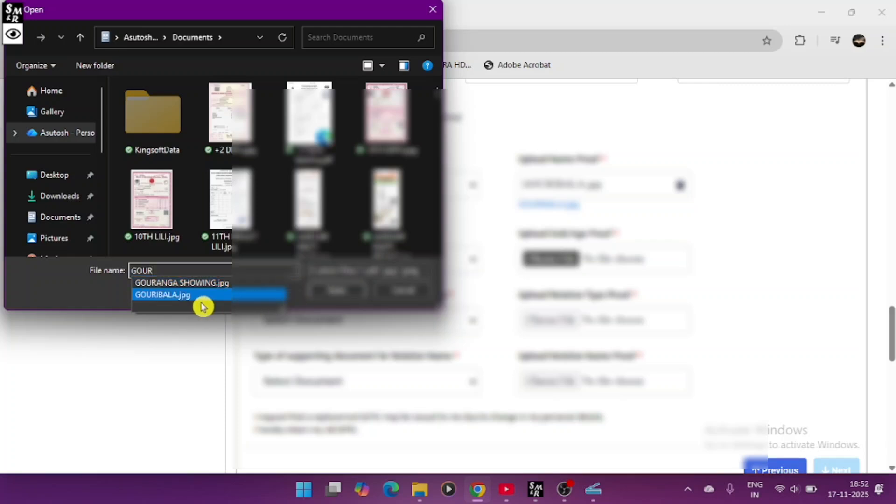
click(219, 295)
click(321, 291)
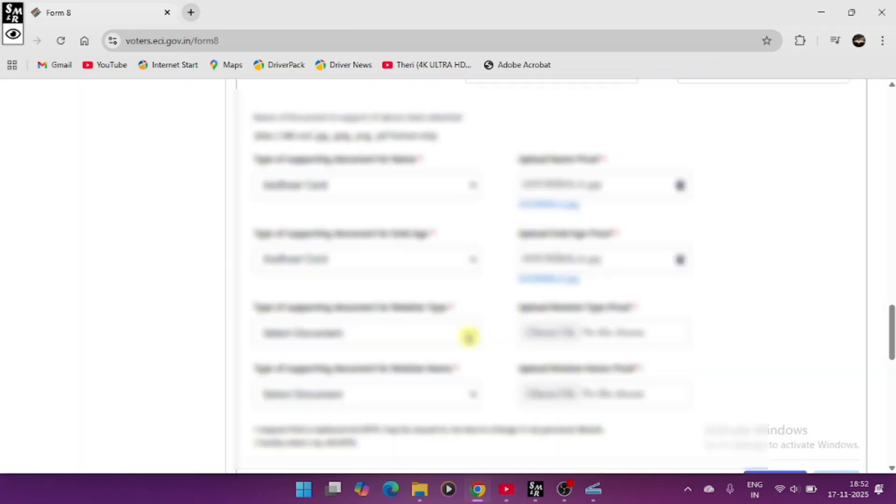
click(468, 335)
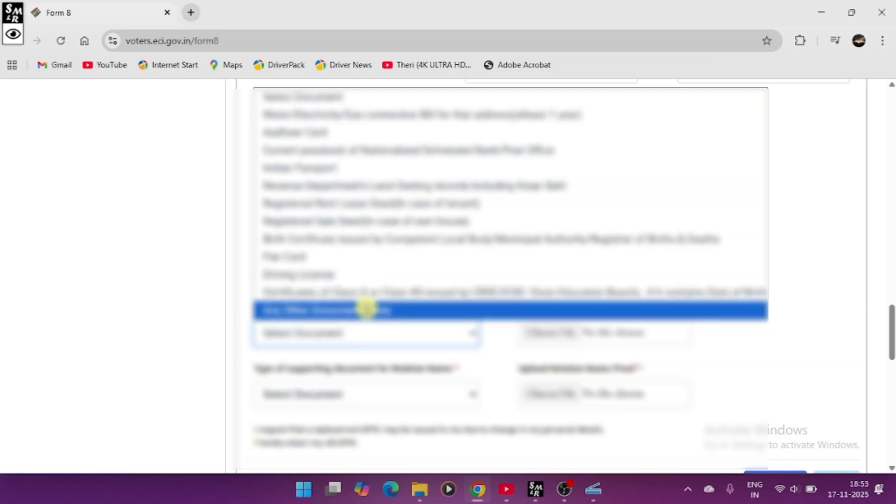
Set Relation Type and Relation Name proofs to Any Other Document Name, each named 'RATION CARD'.
click(366, 309)
click(540, 358)
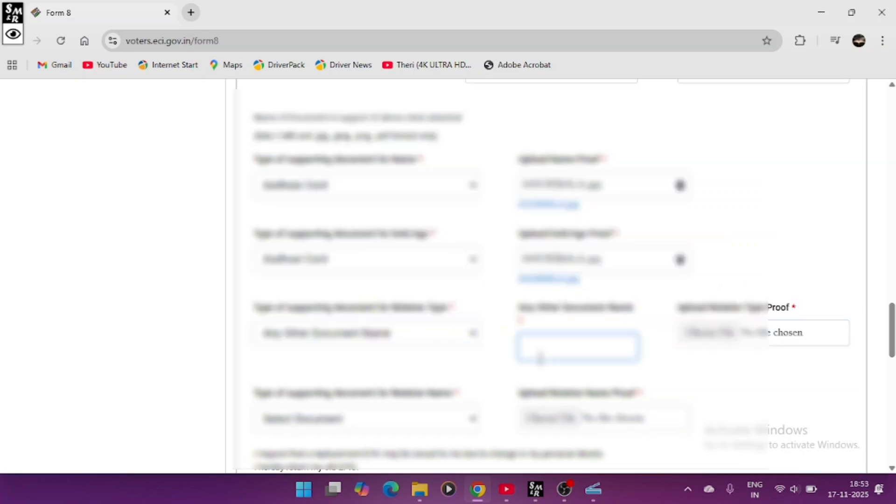
text(RAT)
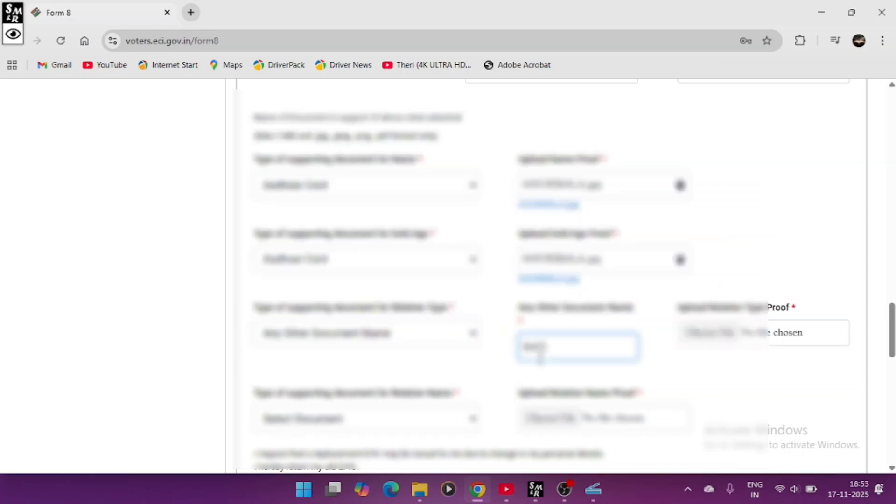
text(ION CA)
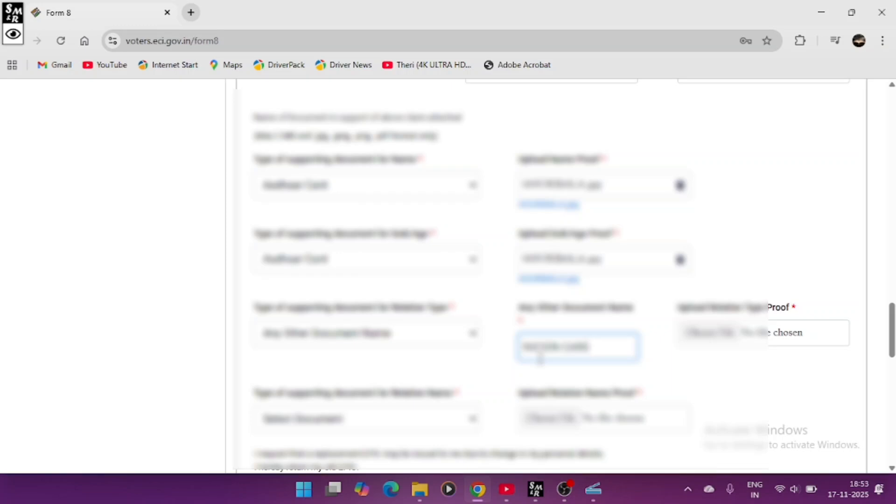
click(362, 421)
click(347, 398)
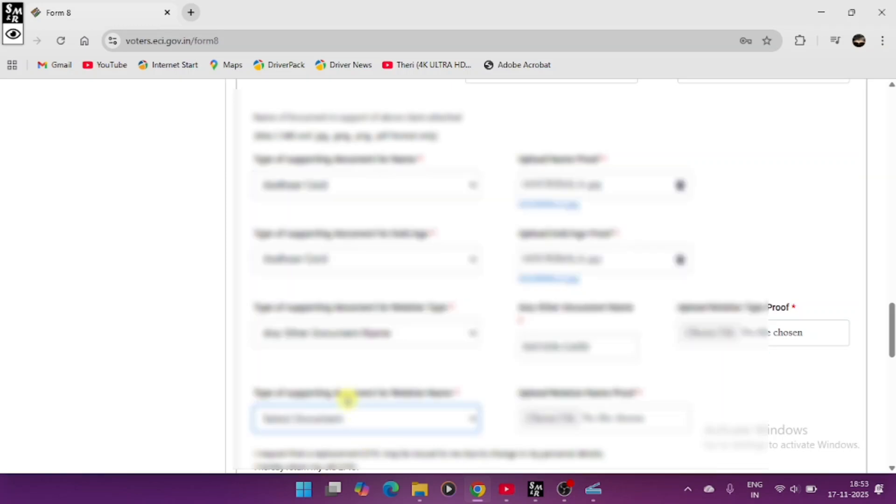
click(565, 434)
text(R)
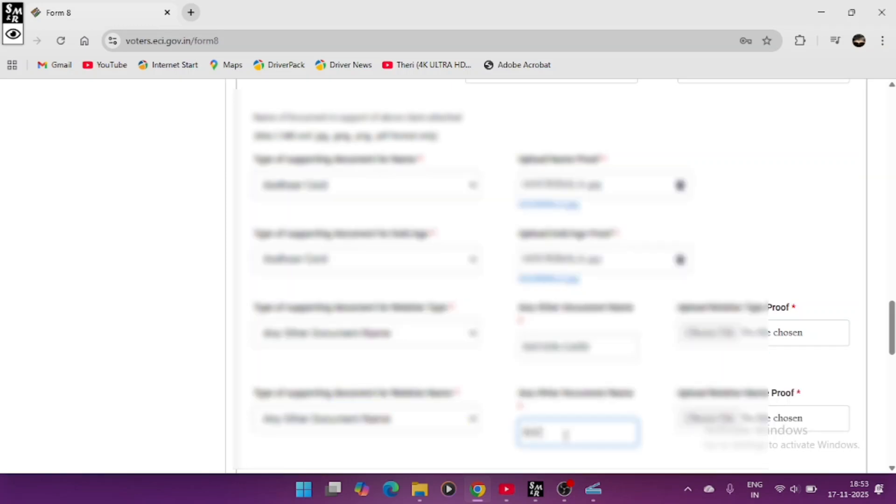
text(ATION CA)
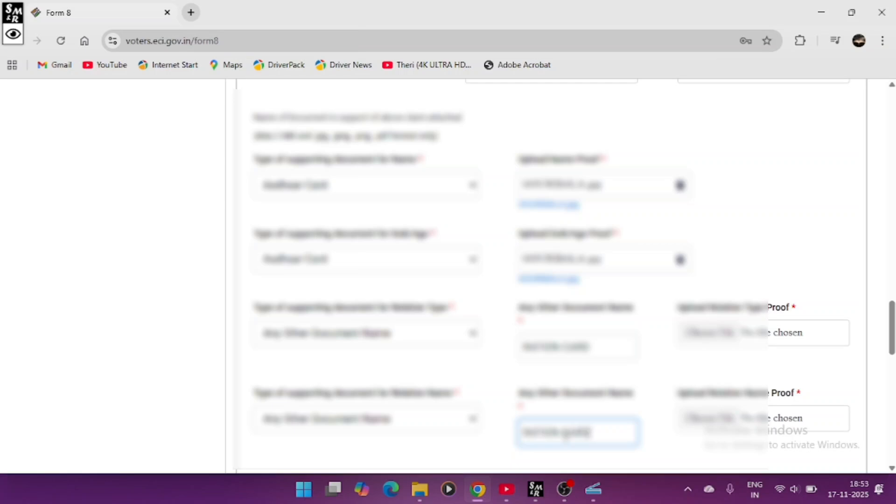
click(650, 378)
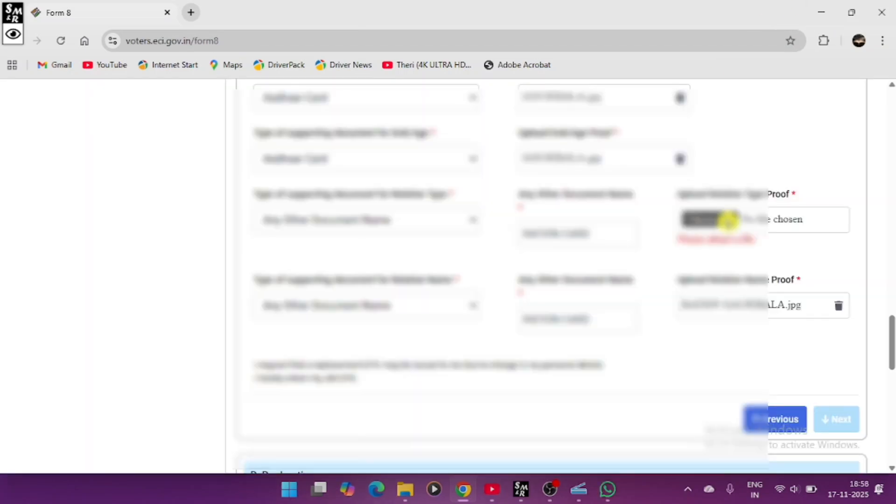
Attach the ration card JPG as the relation-type proof and check all document uploads.
click(728, 219)
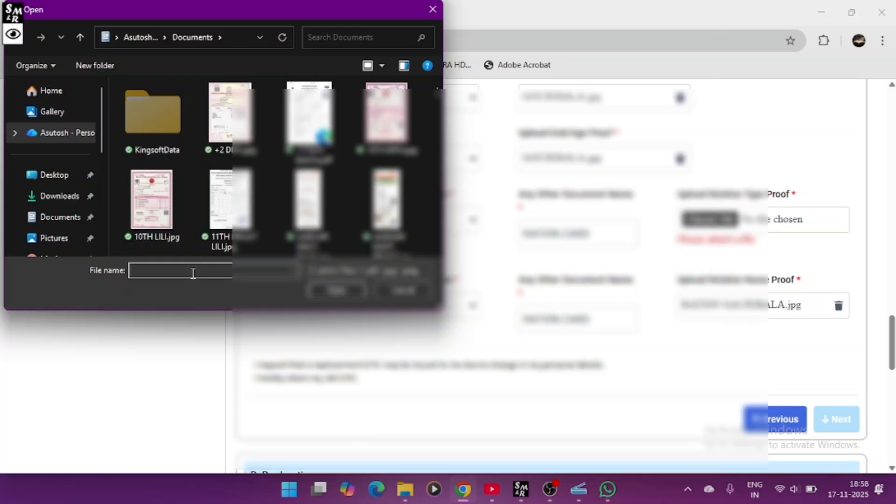
text(RATION GA)
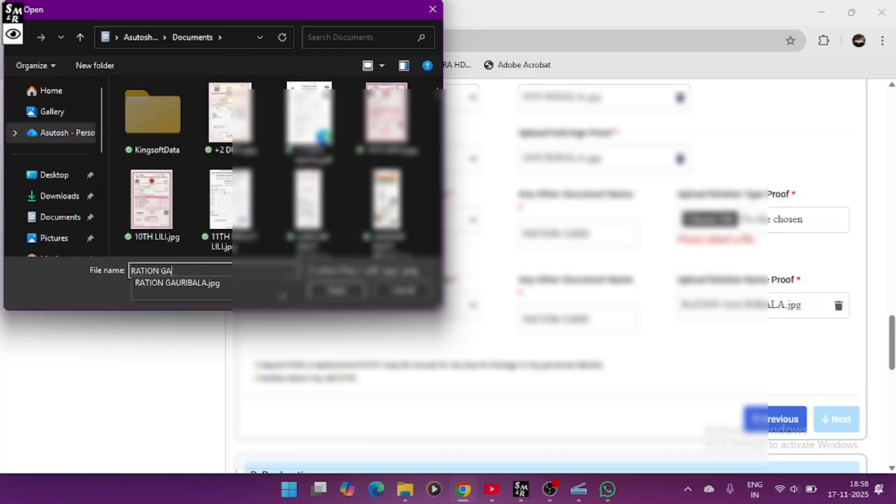
click(201, 282)
click(339, 291)
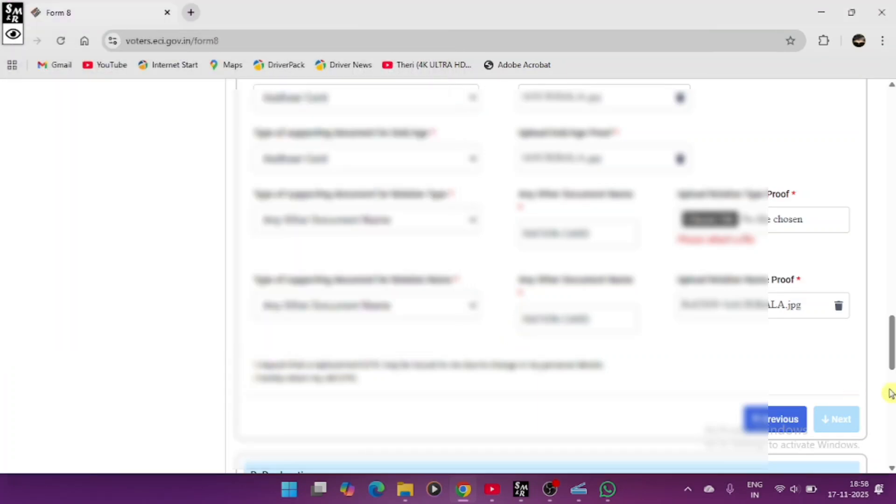
scroll(600, 360, up, 6)
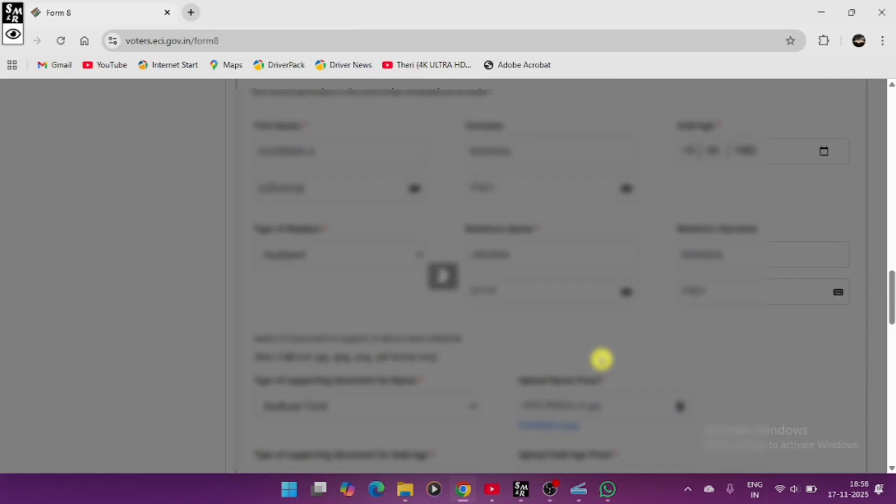
scroll(601, 360, up, 4)
scroll(601, 359, down, 8)
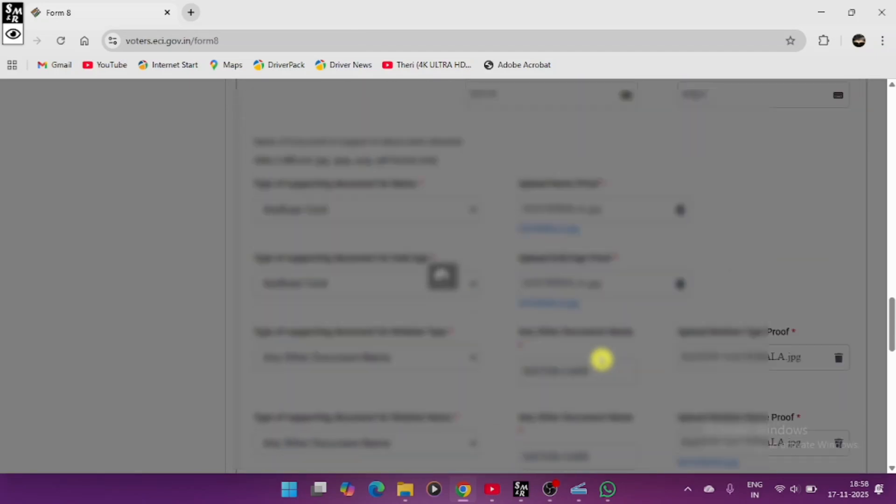
scroll(601, 360, down, 9)
scroll(602, 360, up, 3)
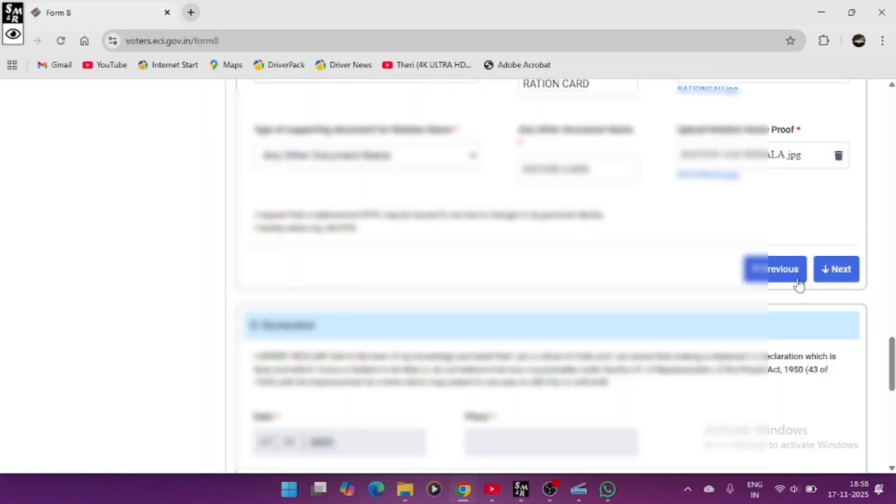
Fill in the place name in the Declaration's Place field.
click(835, 269)
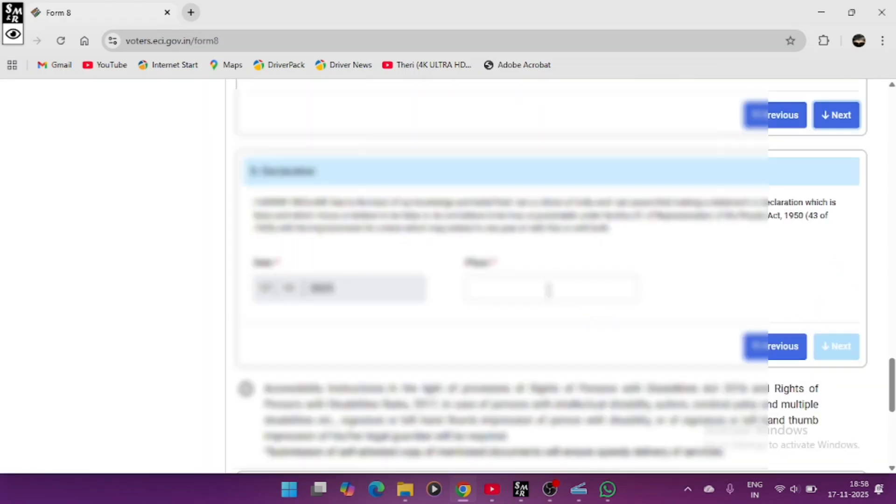
click(549, 282)
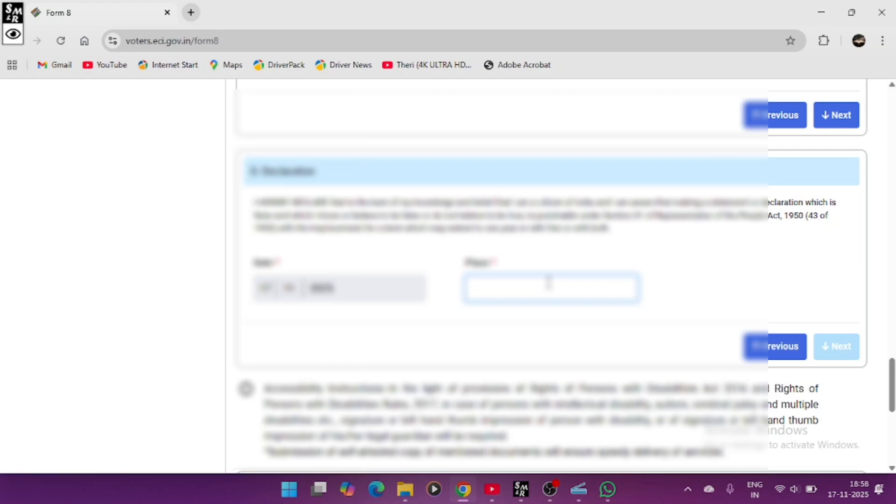
text(S)
key(BackSpace)
text(PALL)
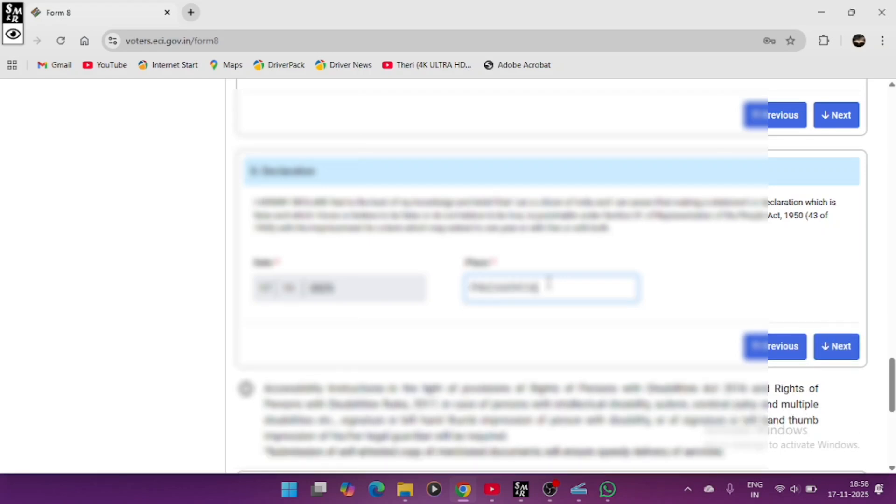
Enter the captcha shown in the Submission section.
click(835, 346)
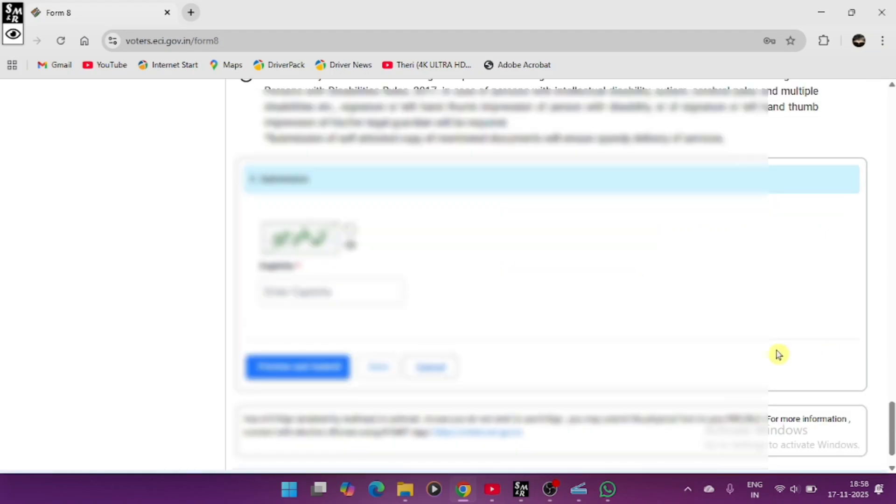
click(332, 290)
text(8)
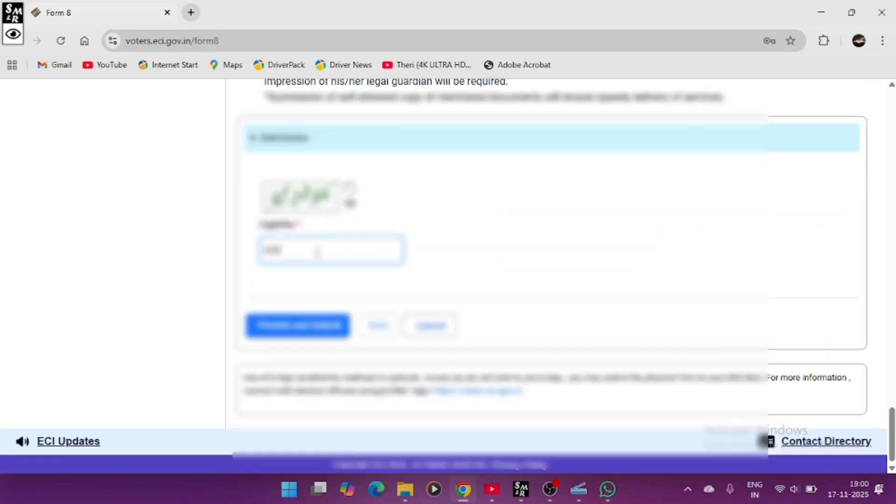
Preview the completed Form 8, submit it and confirm with Yes.
click(300, 329)
click(300, 329)
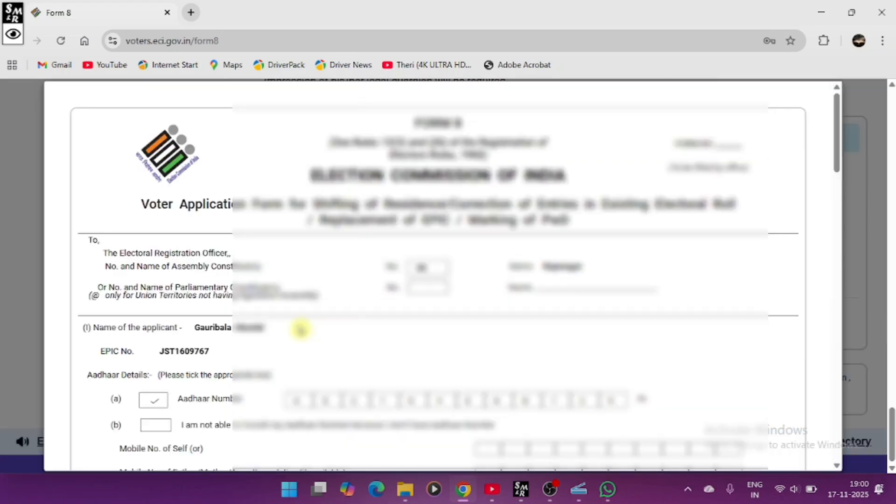
scroll(300, 329, down, 20)
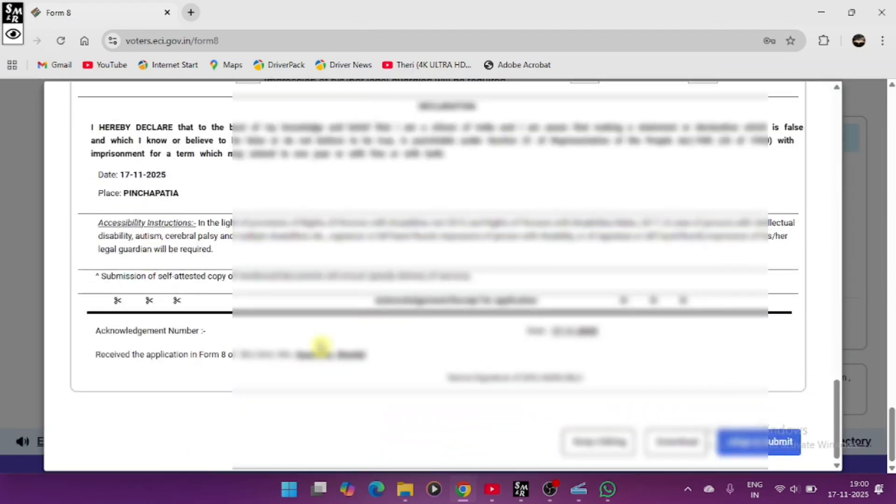
click(751, 452)
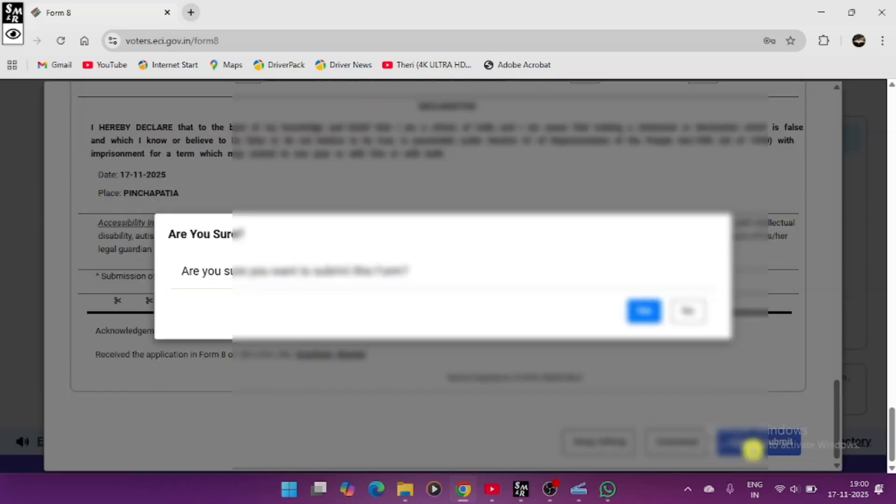
click(643, 316)
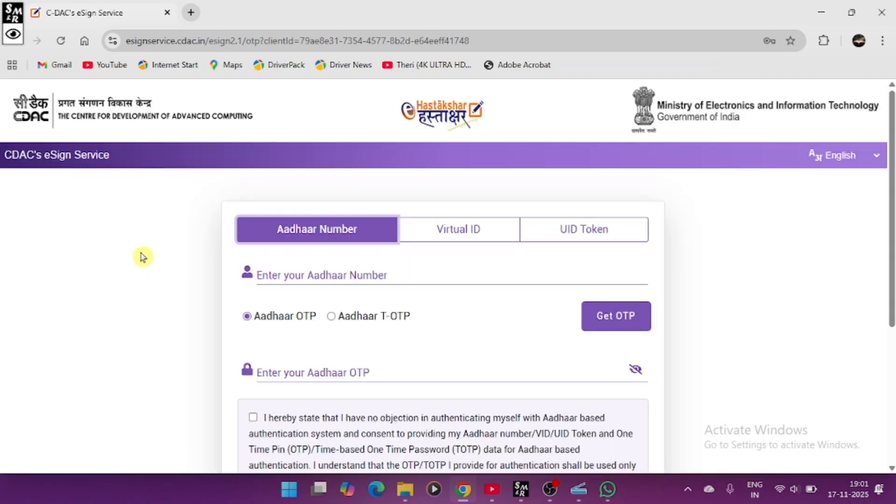
Enter the elector's Aadhaar number and request an OTP to the linked mobile.
click(323, 274)
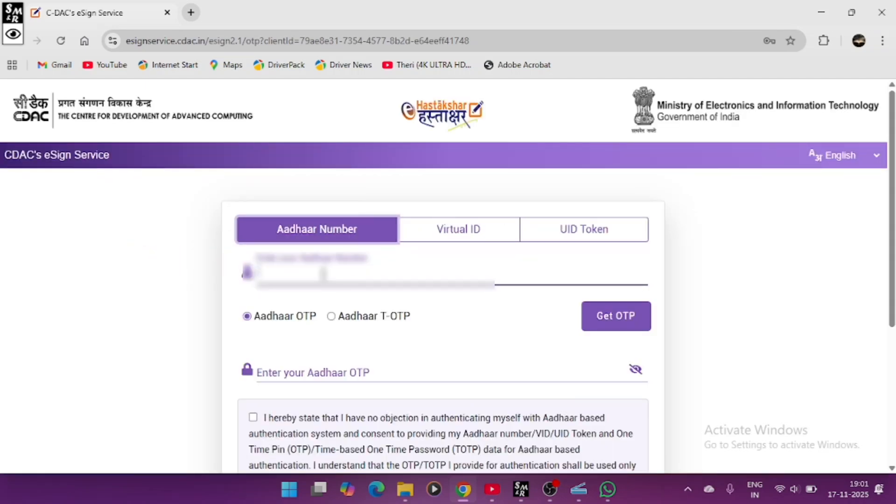
text(*****)
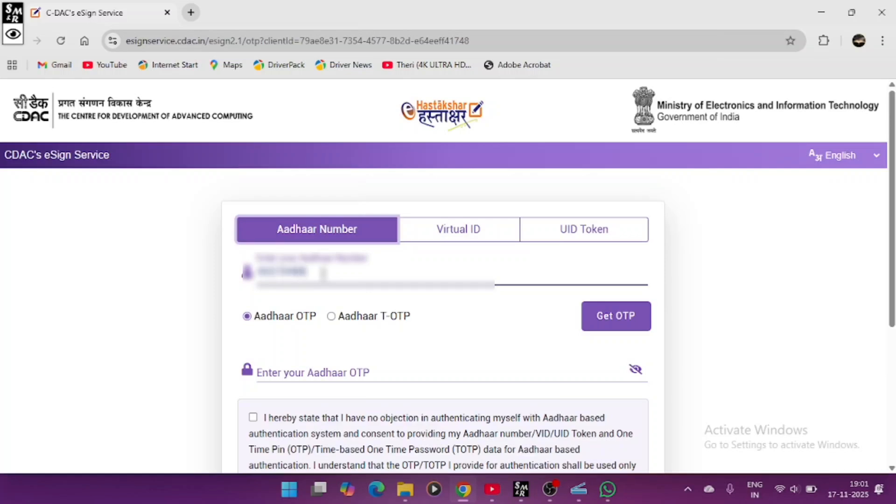
text(*)
click(602, 320)
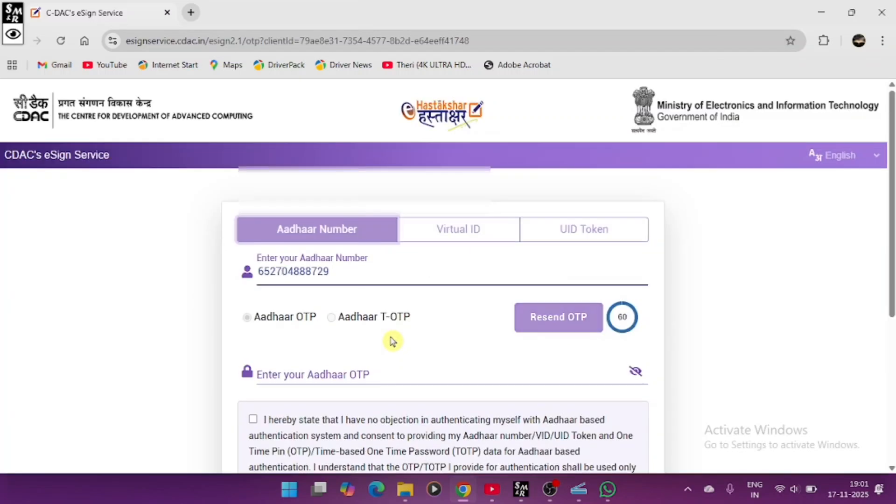
scroll(392, 341, down, 2)
click(349, 289)
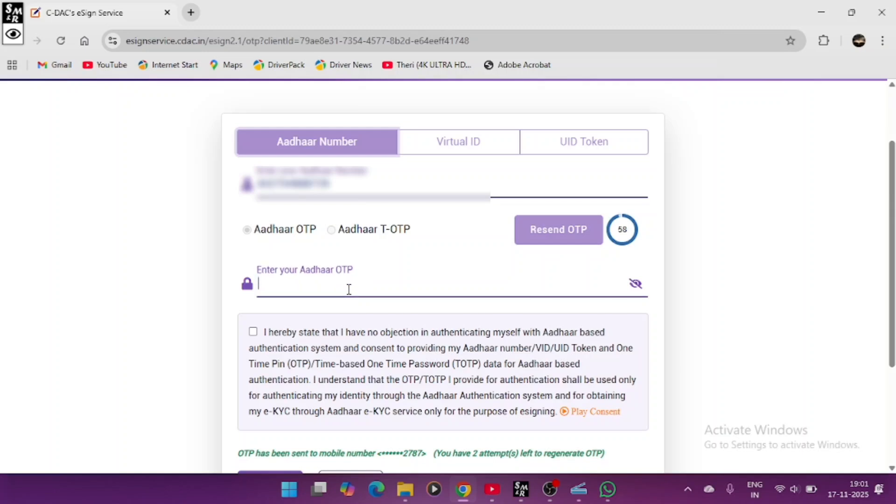
Enter the received Aadhaar OTP in the OTP field.
click(9, 39)
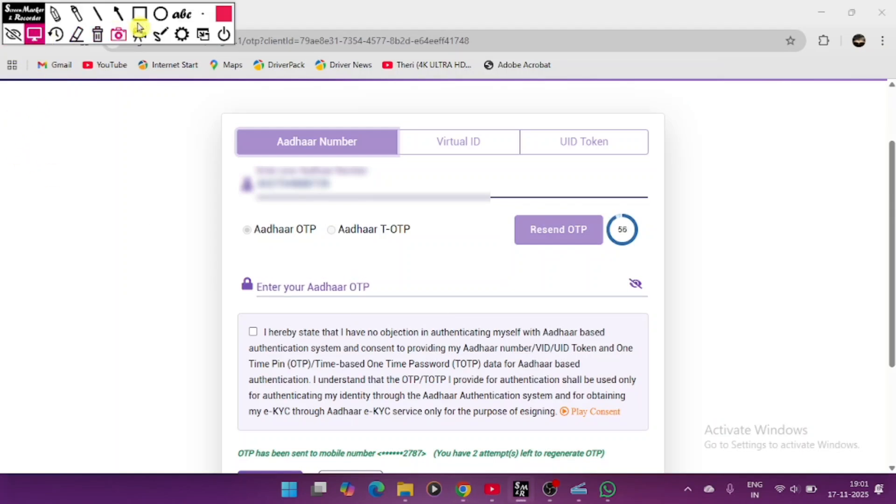
click(139, 14)
drag(239, 252, 650, 313)
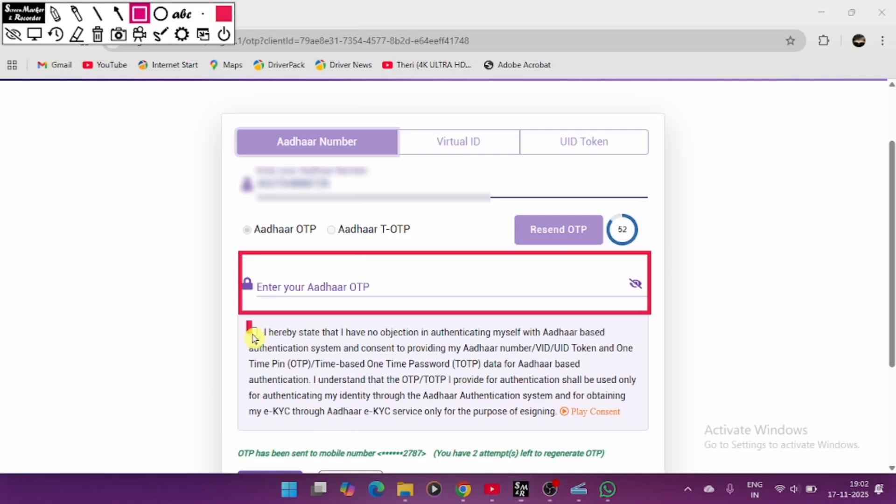
drag(247, 321, 278, 340)
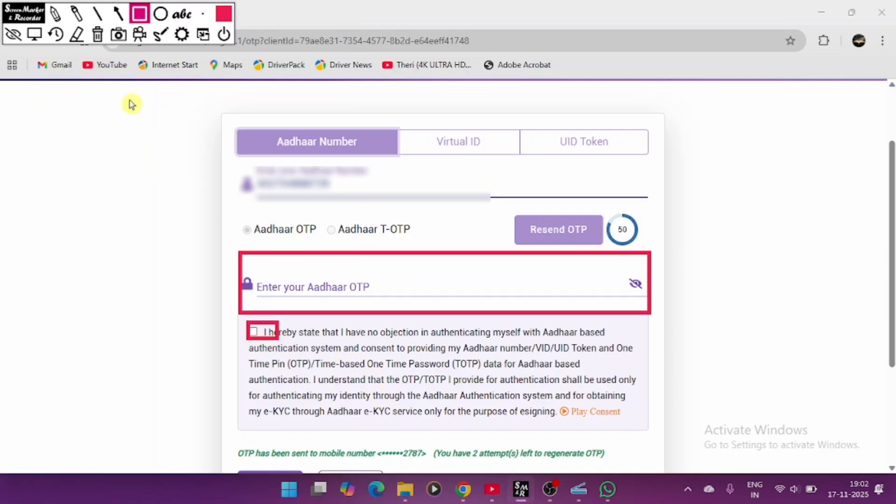
click(97, 34)
click(37, 39)
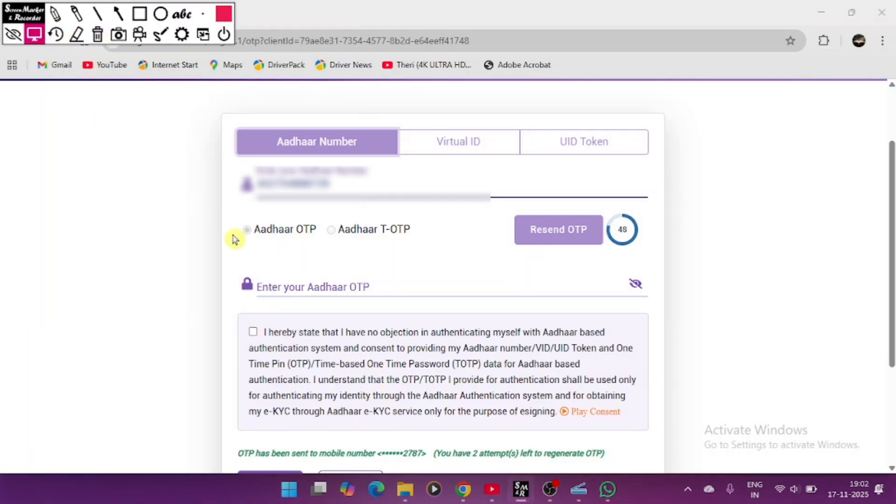
click(299, 279)
text(••)
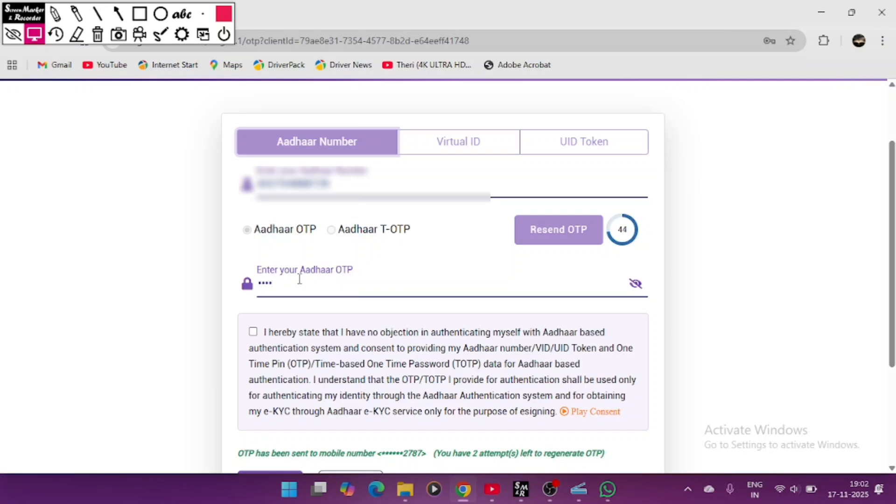
text(••••)
Submit the OTP to e-sign Form 8 and obtain the signed acknowledgement.
scroll(303, 290, down, 4)
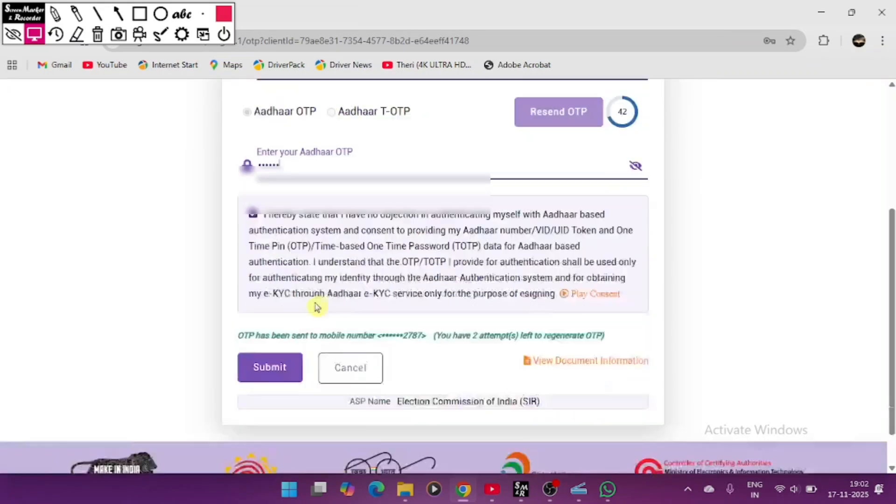
click(139, 13)
drag(220, 294, 307, 346)
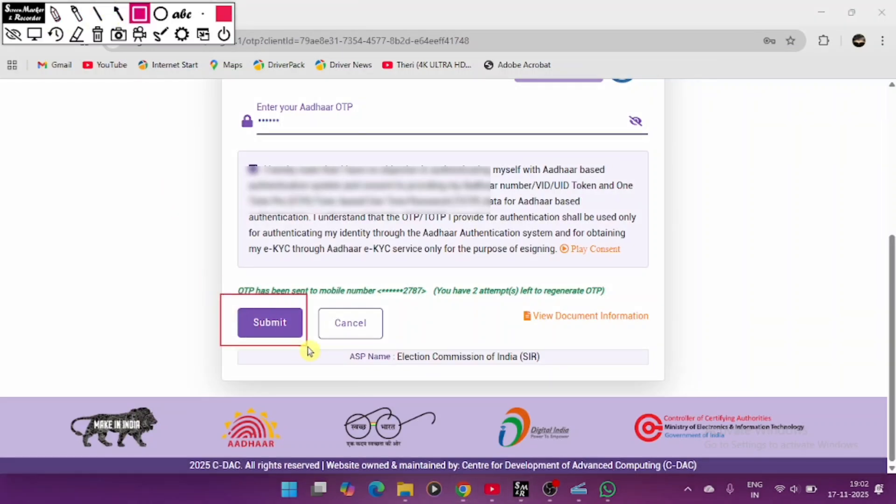
click(96, 35)
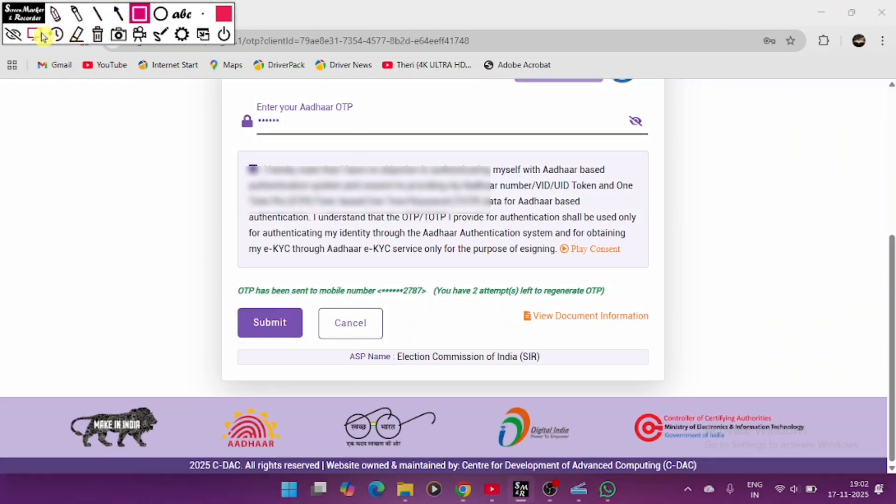
click(34, 33)
click(263, 325)
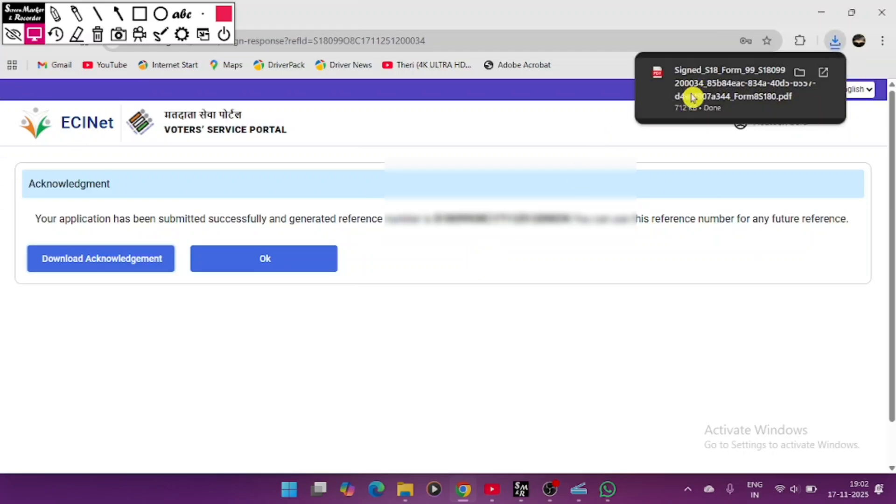
Review both pages of the downloaded signed Form 8 PDF, including the acknowledgement receipt.
click(692, 97)
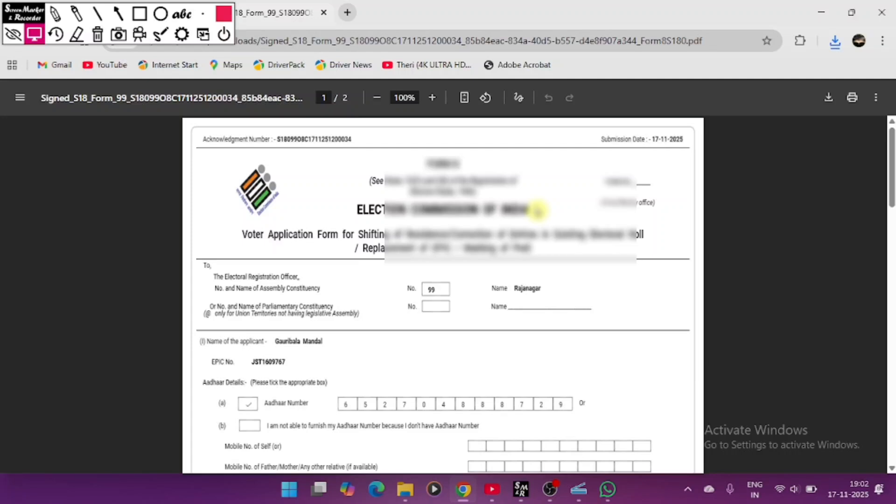
scroll(537, 210, down, 20)
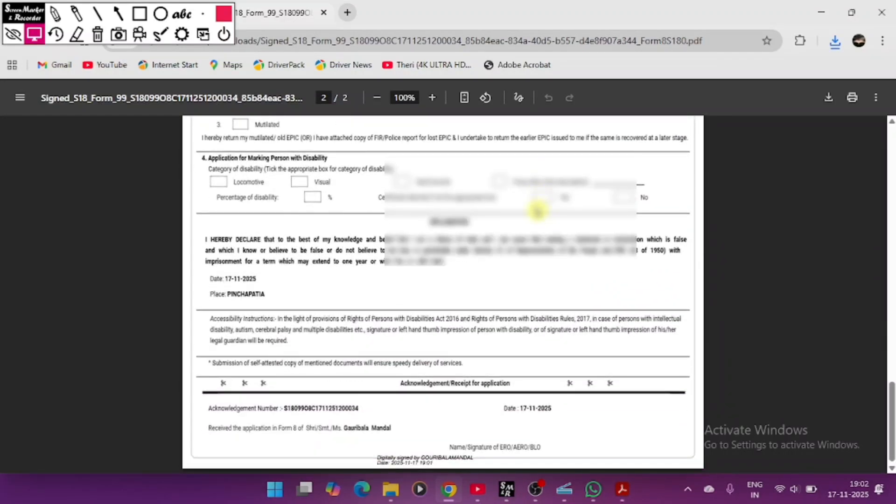
scroll(494, 328, up, 3)
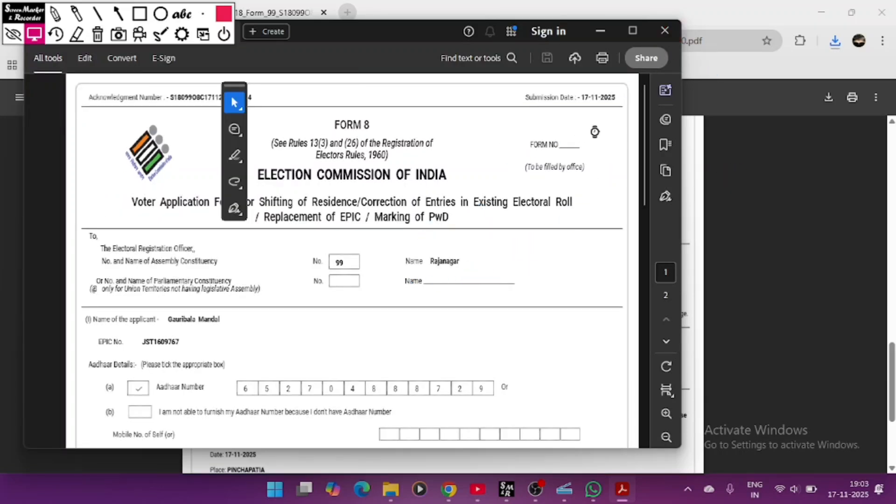
click(665, 30)
scroll(541, 227, up, 15)
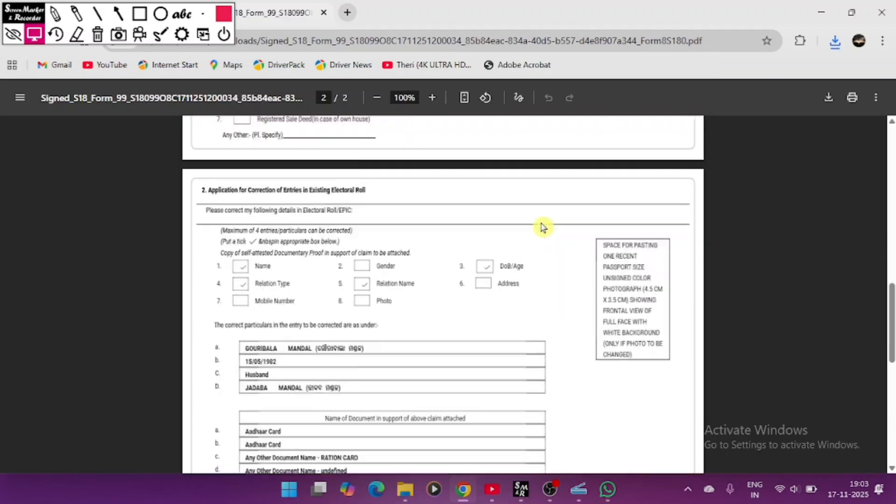
scroll(541, 227, down, 10)
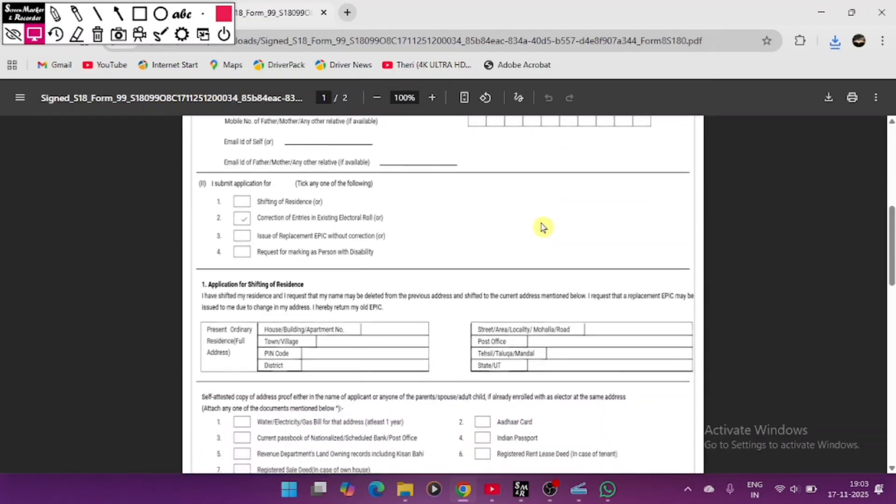
scroll(541, 227, down, 8)
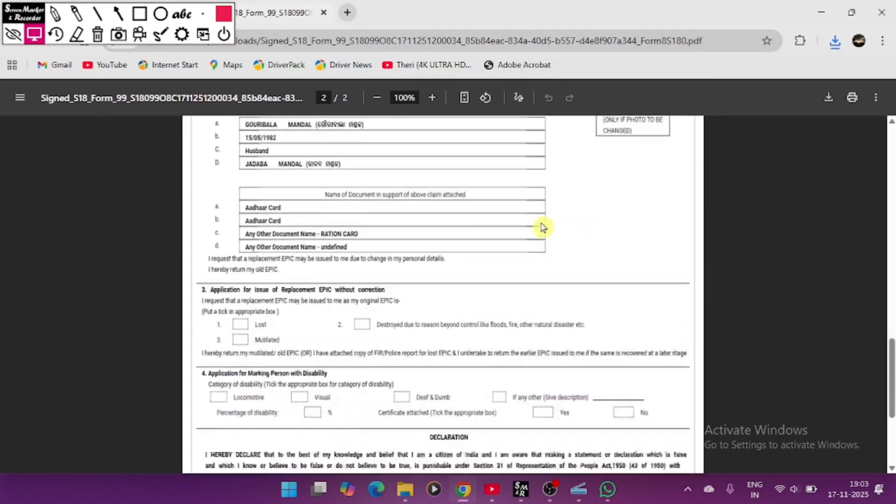
scroll(541, 227, up, 5)
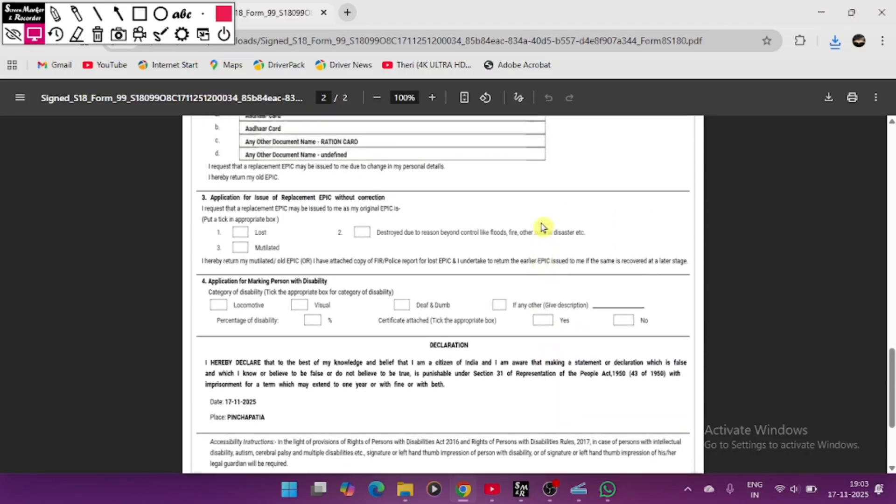
scroll(541, 227, down, 2)
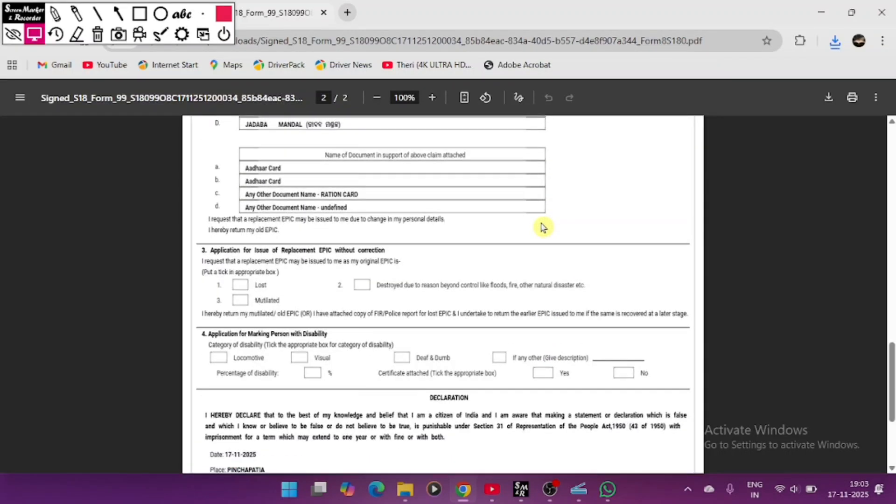
scroll(542, 227, down, 4)
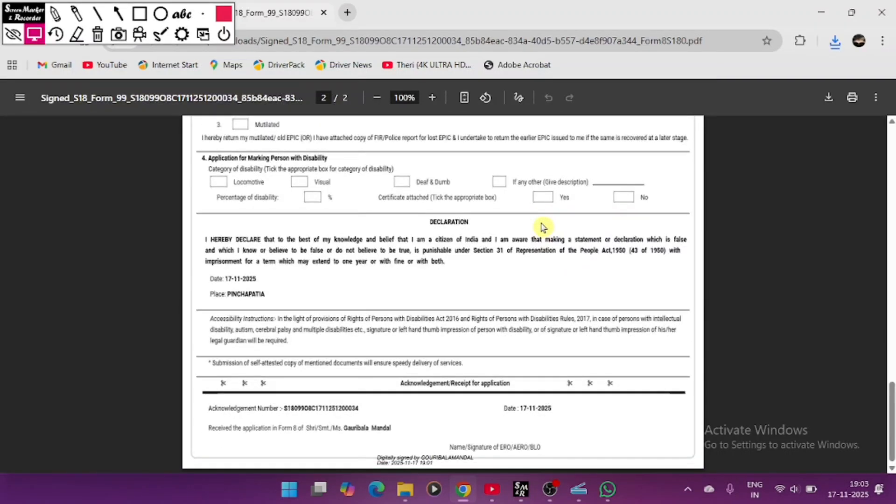